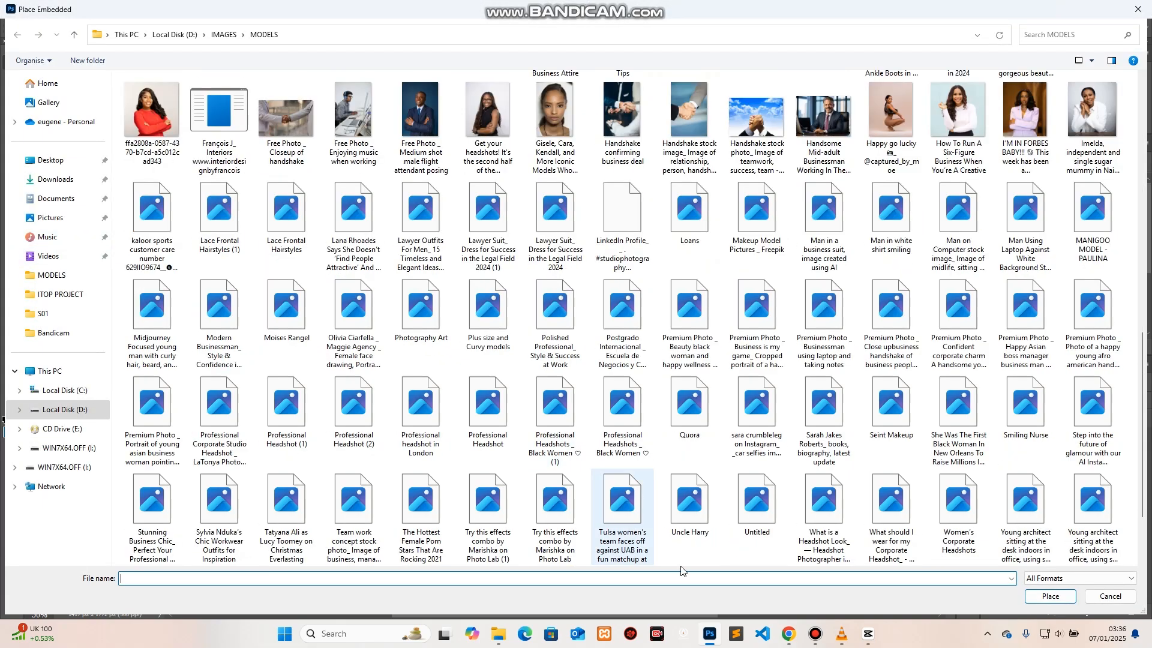
Place the image "Lawyer Suit_ Dress for Success in the Legal Field 2024" and enlarge it to about 1439 × 2558 px, covering the canvas.
click(566, 414)
double_click(566, 414)
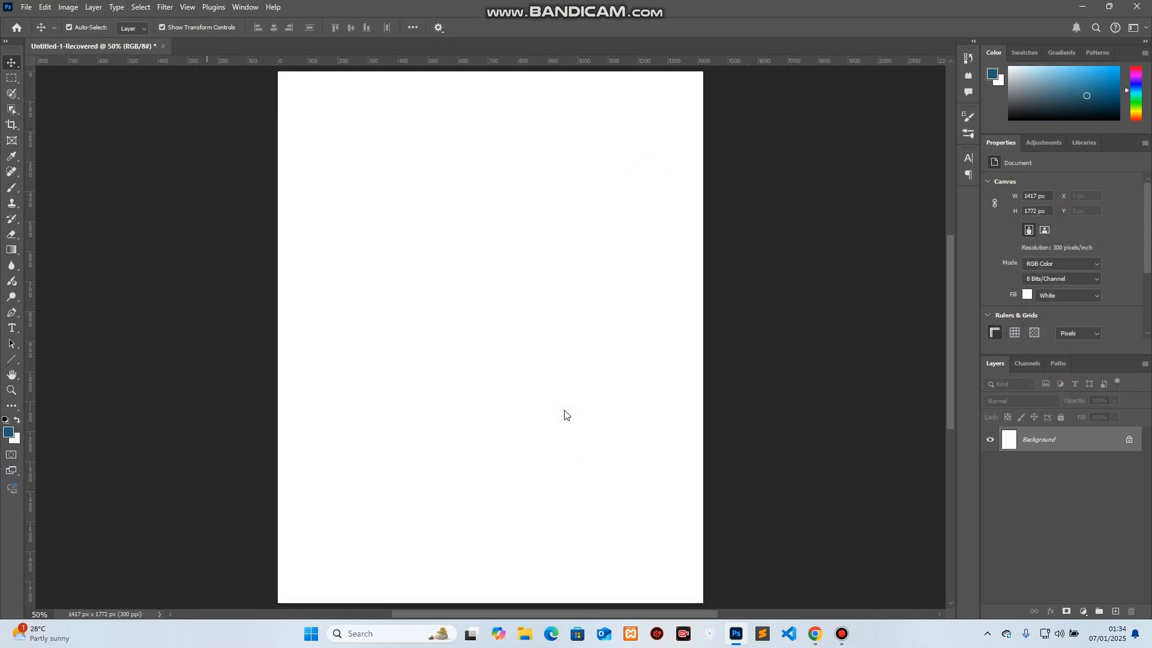
click(594, 28)
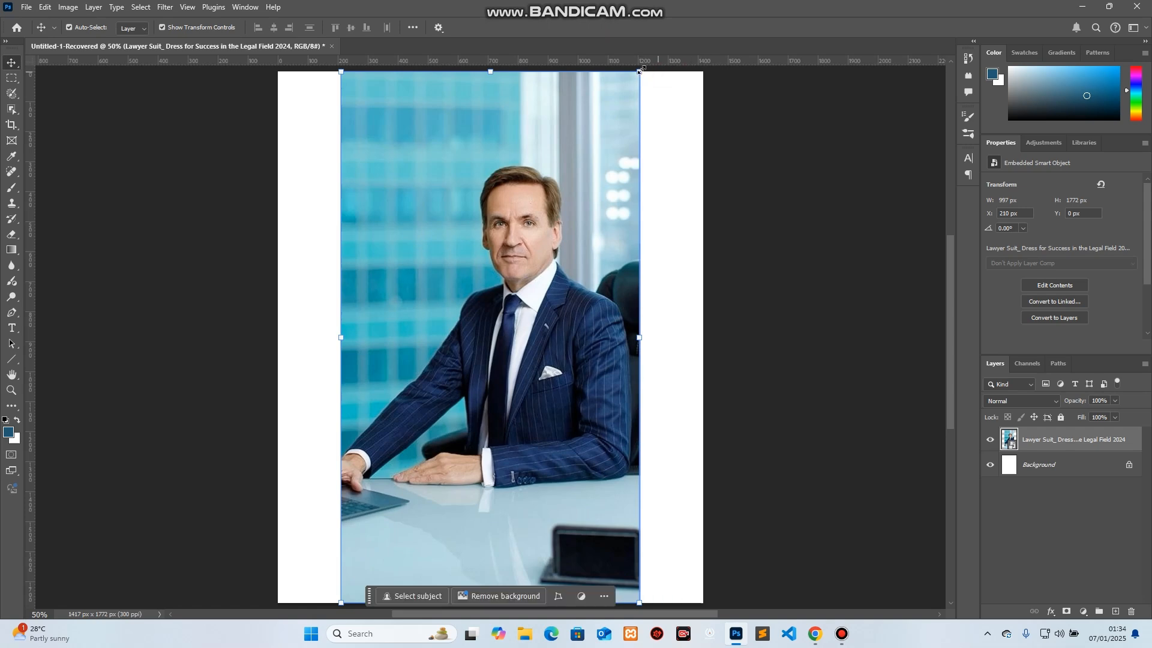
drag(642, 71, 643, 69)
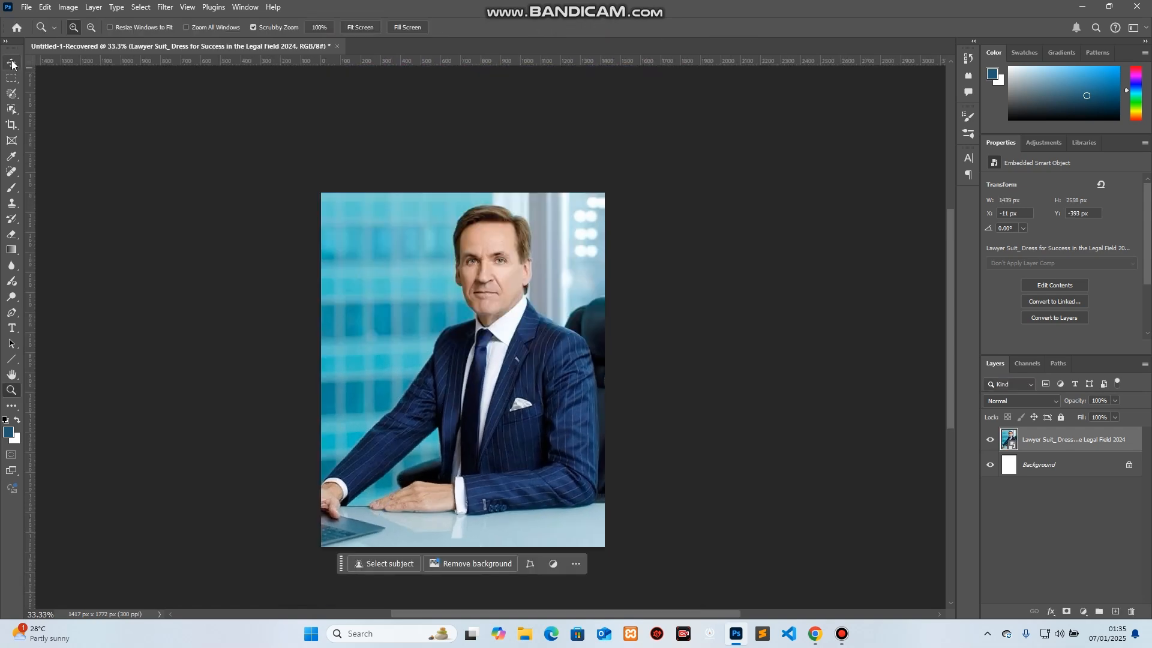
Lock the document's guides.
click(11, 62)
click(186, 8)
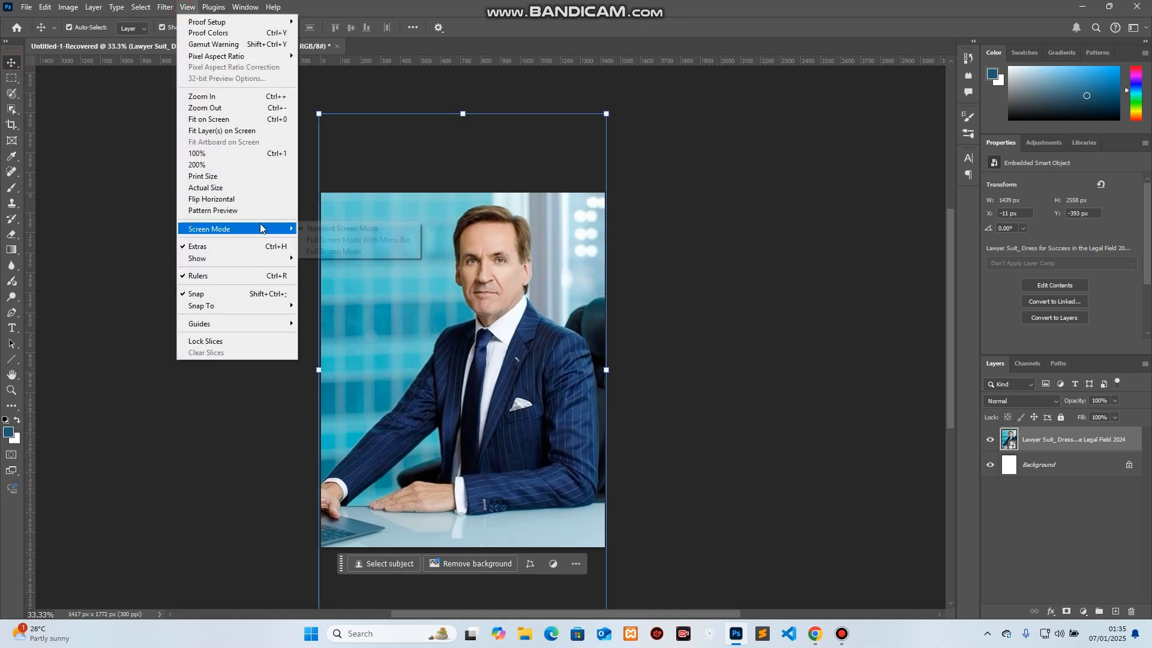
mouse_move(287, 324)
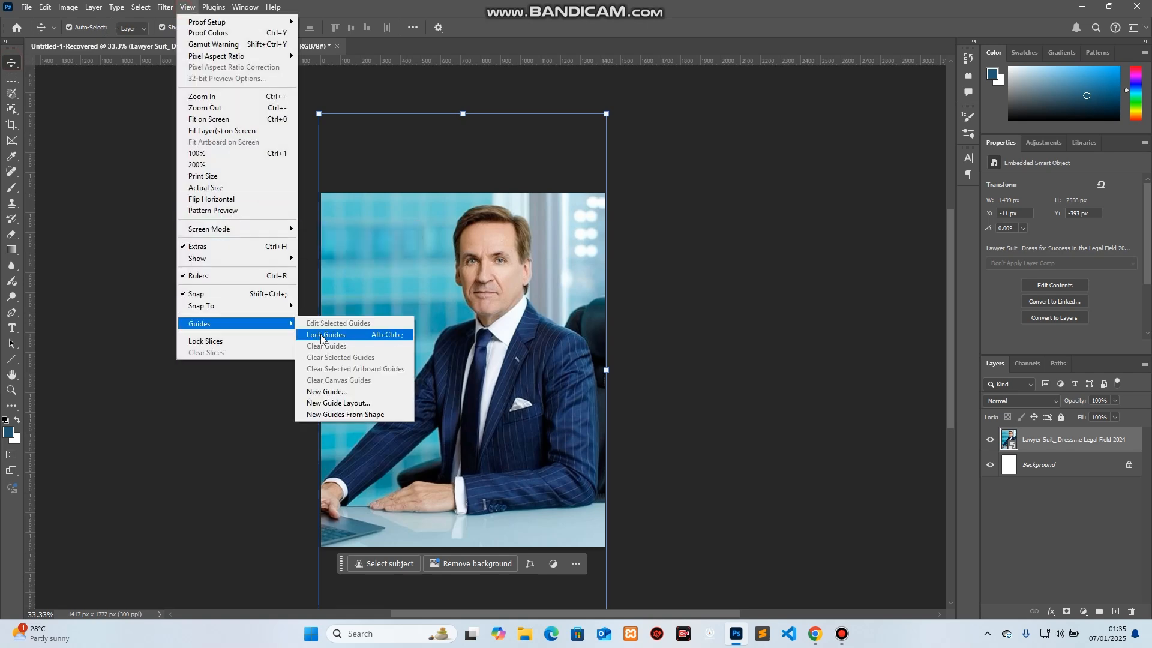
click(320, 335)
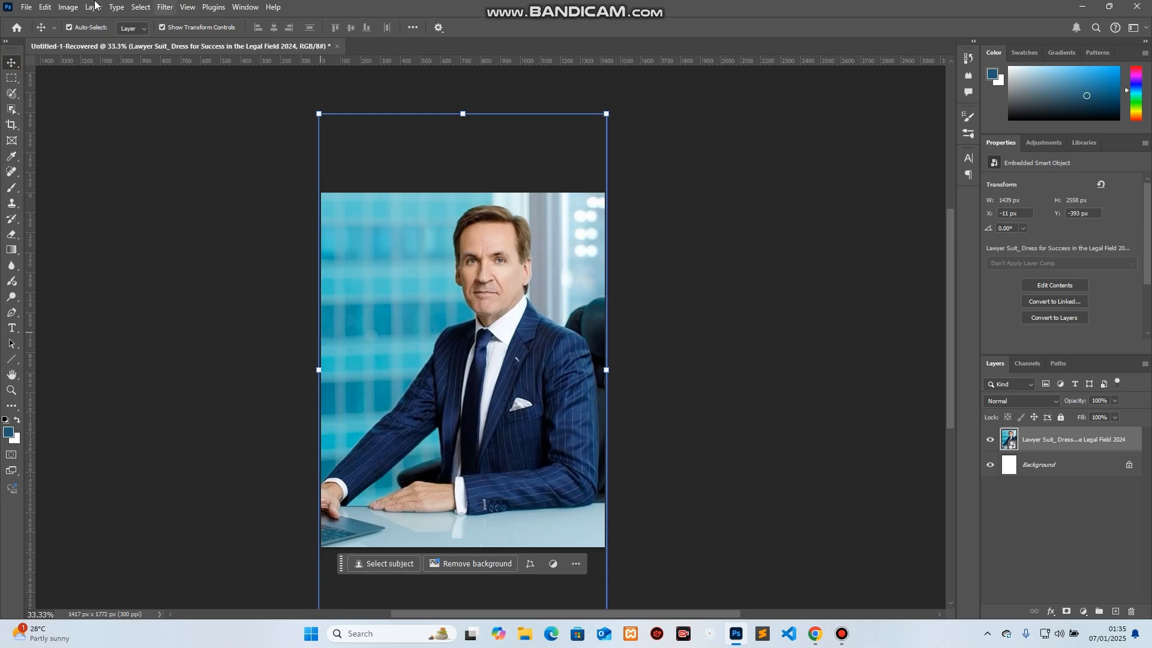
Create a new guide layout on the canvas with 4 columns and 5 rows.
click(186, 8)
mouse_move(282, 324)
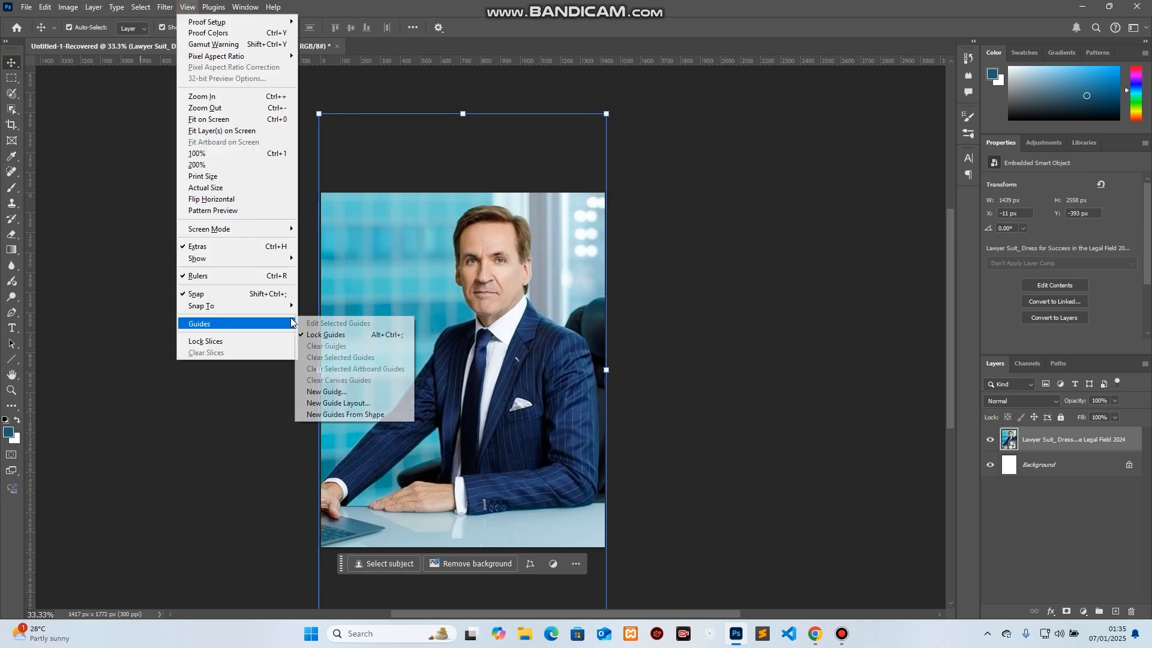
click(350, 403)
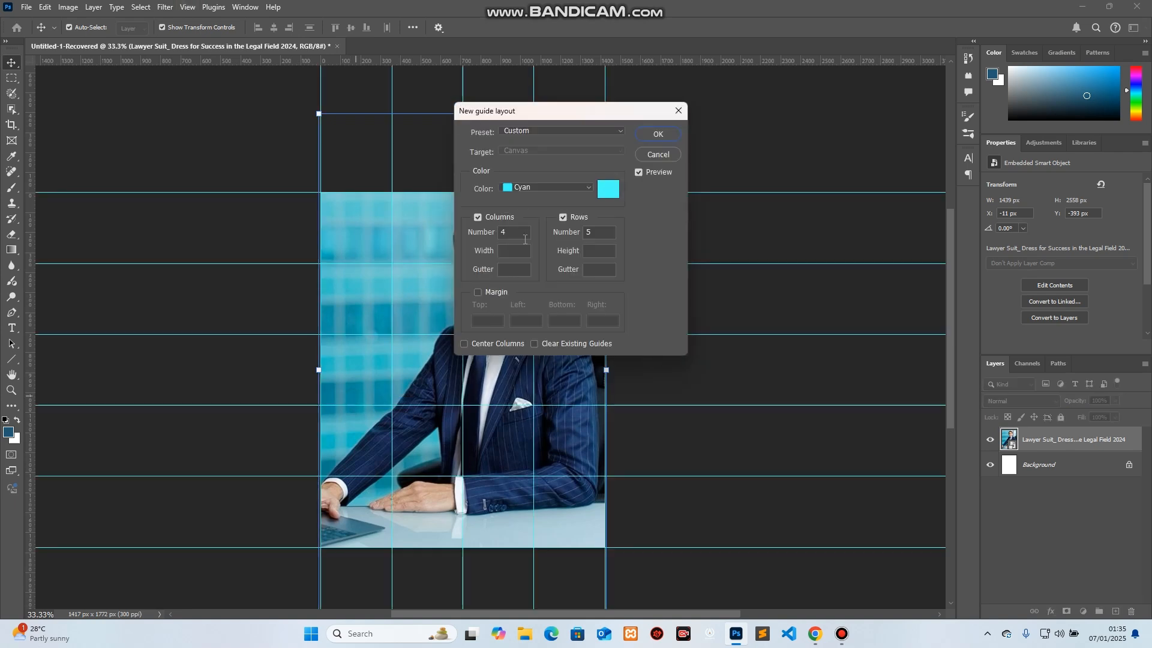
click(514, 234)
click(658, 134)
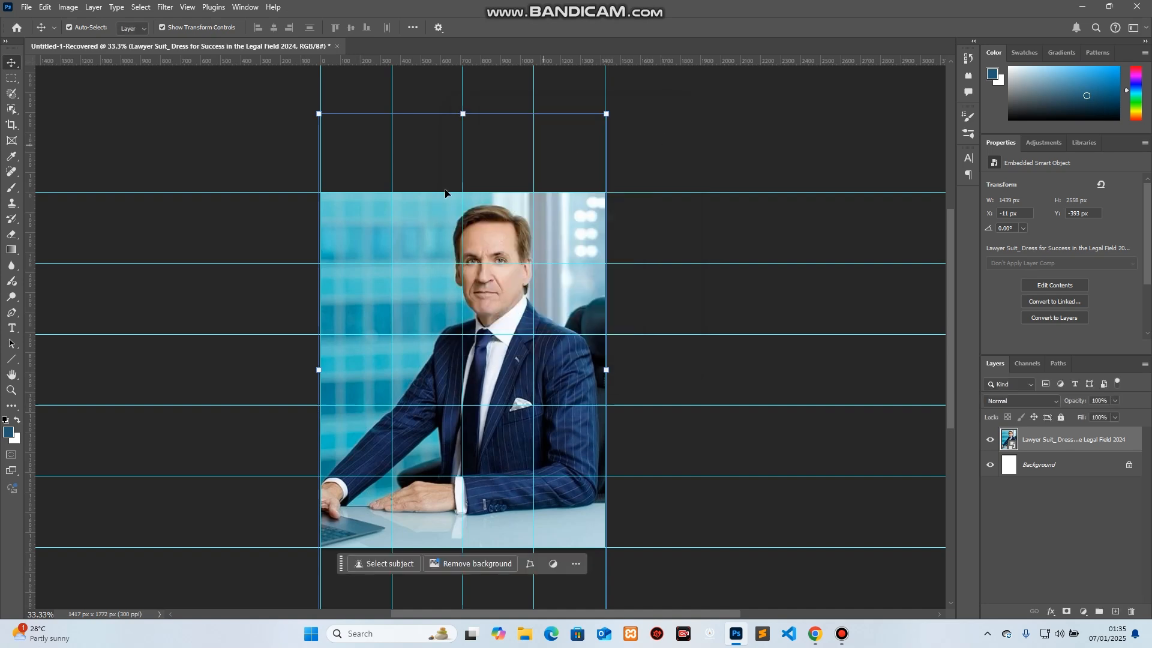
Mask the photo to column three, column four's top three cells, row four's first two cells and the first cell of row one.
click(7, 80)
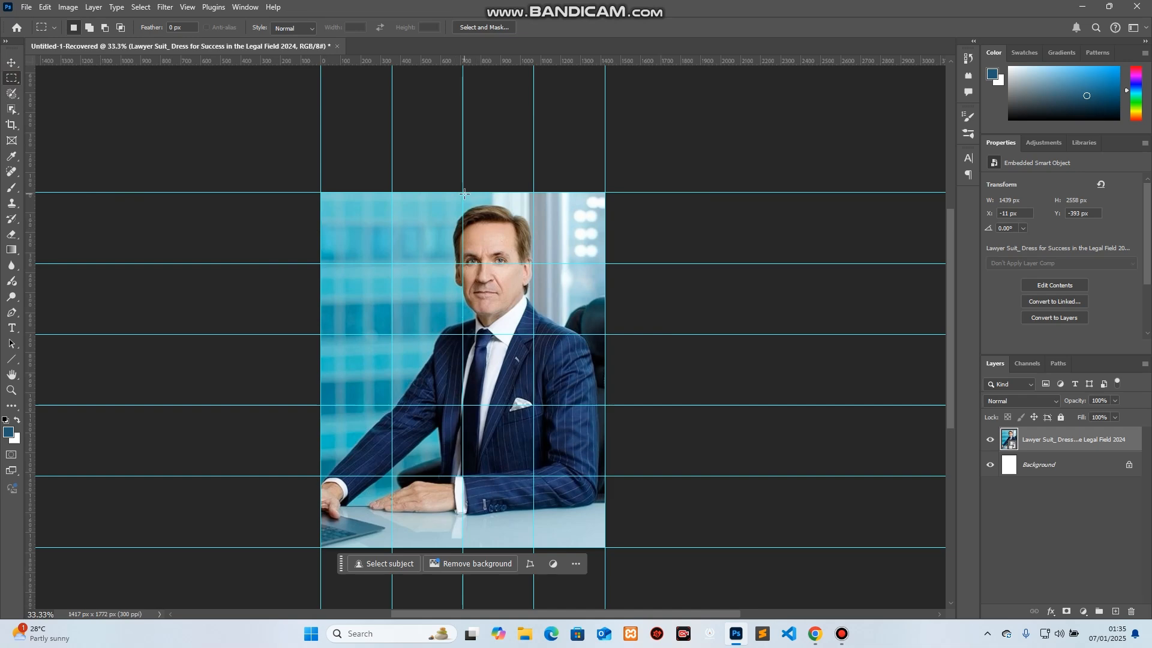
drag(464, 193, 534, 256)
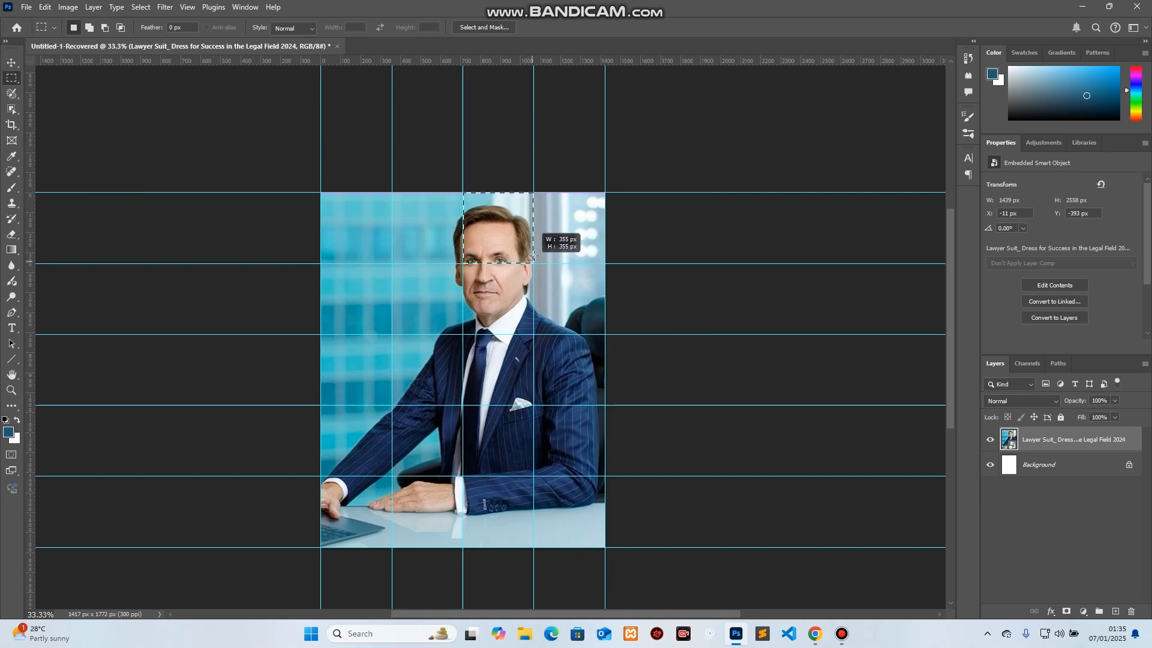
drag(463, 263, 538, 552)
drag(322, 406, 467, 481)
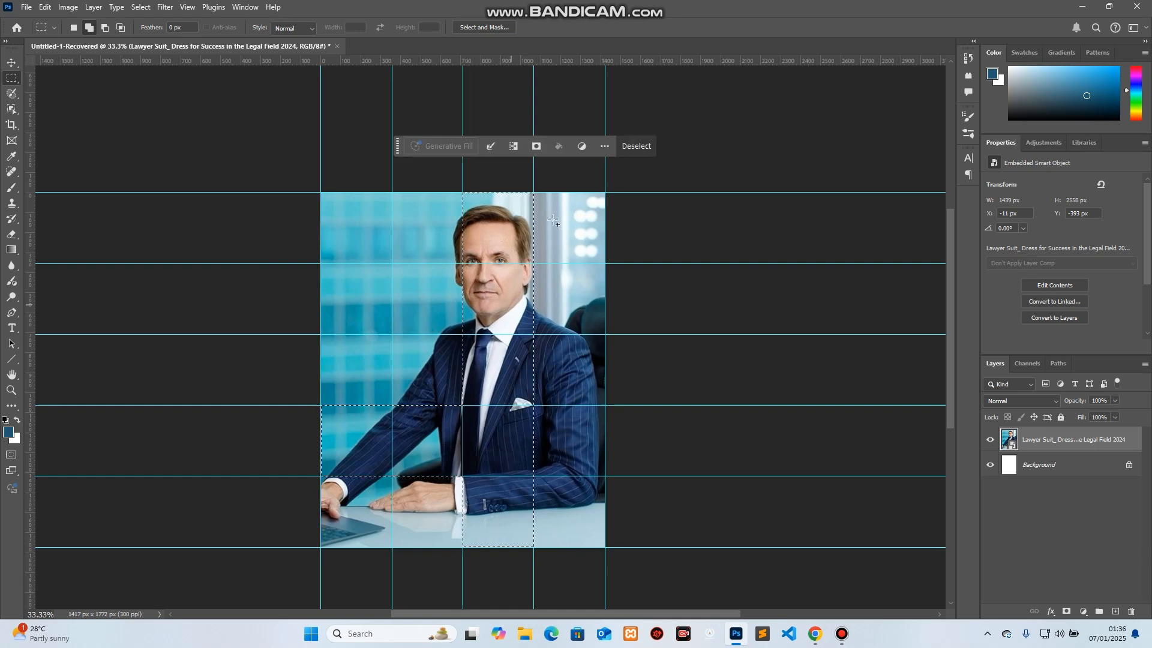
drag(534, 193, 605, 405)
drag(321, 194, 392, 263)
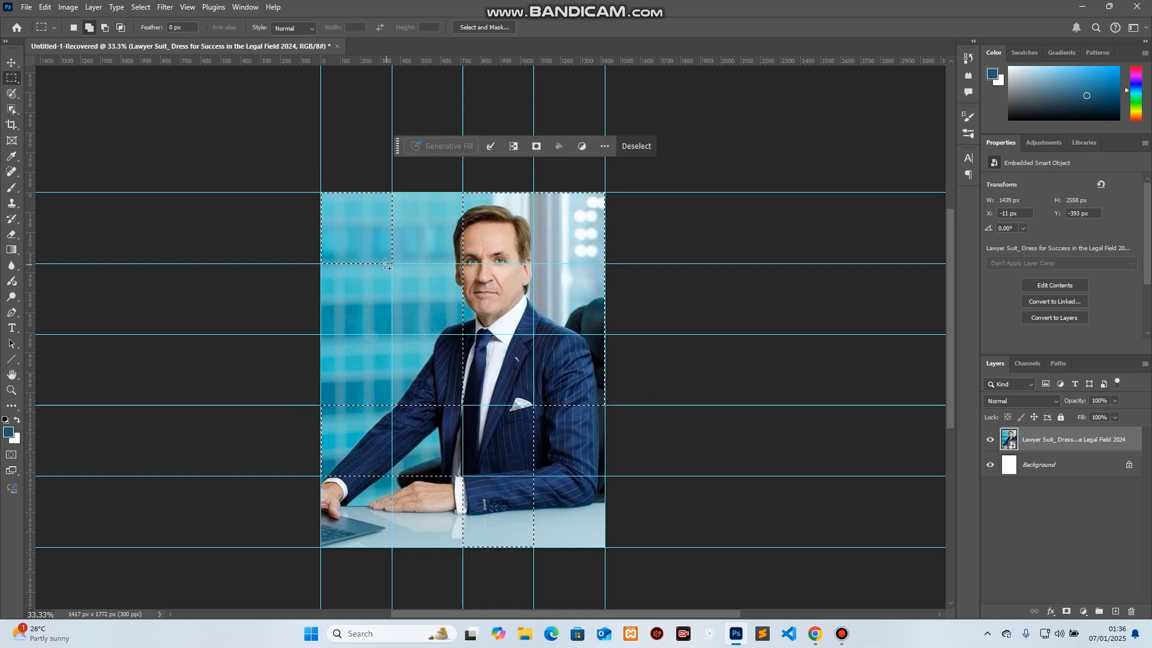
click(1066, 612)
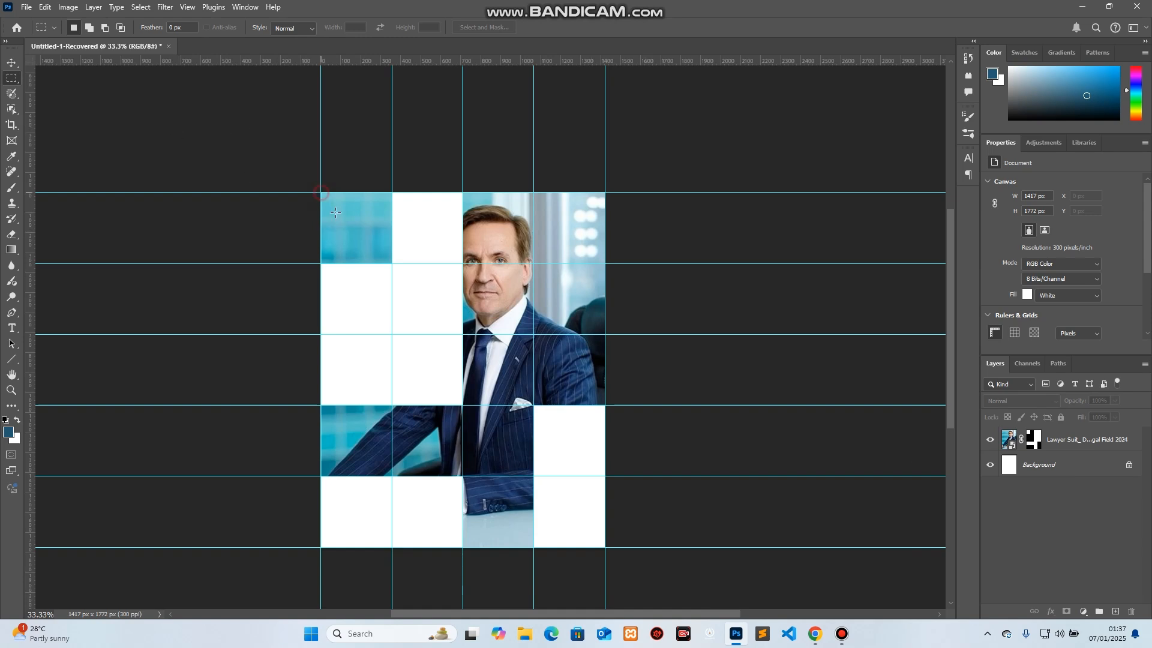
Select alternating grid cells: the first and third in row one, the fourth in row two and the third in row three.
drag(335, 212, 393, 262)
key(shift)
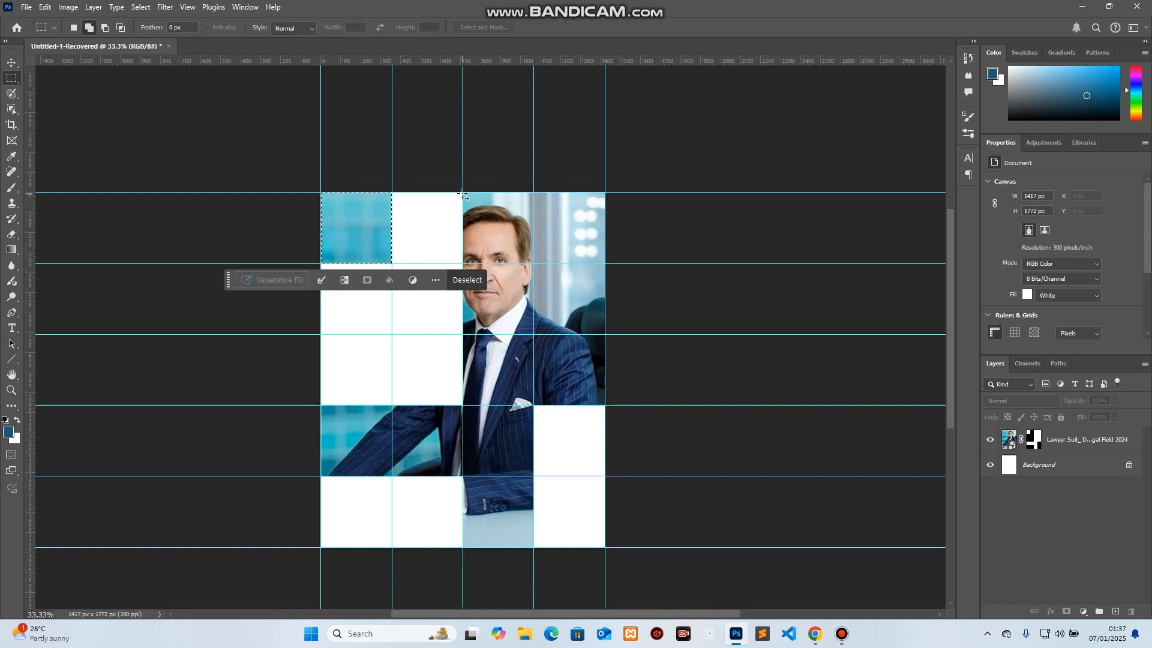
drag(463, 194, 610, 337)
key(shift)
drag(462, 334, 532, 409)
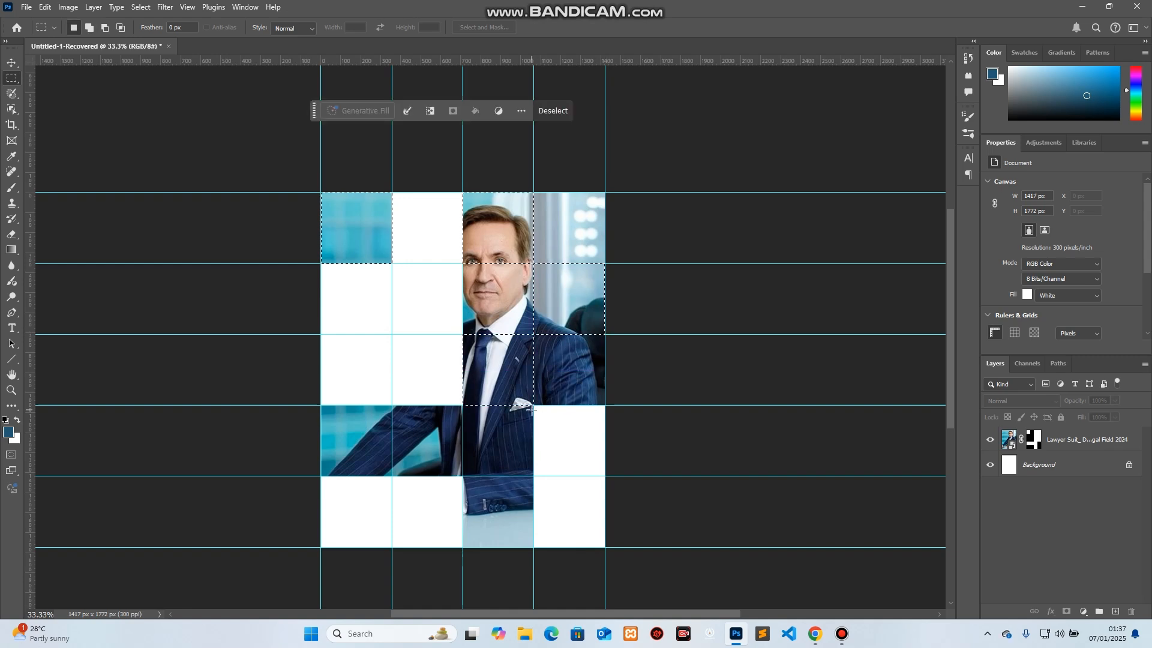
Add a solid color fill layer to the selected cells in orange #ff9601.
click(1083, 611)
click(1078, 404)
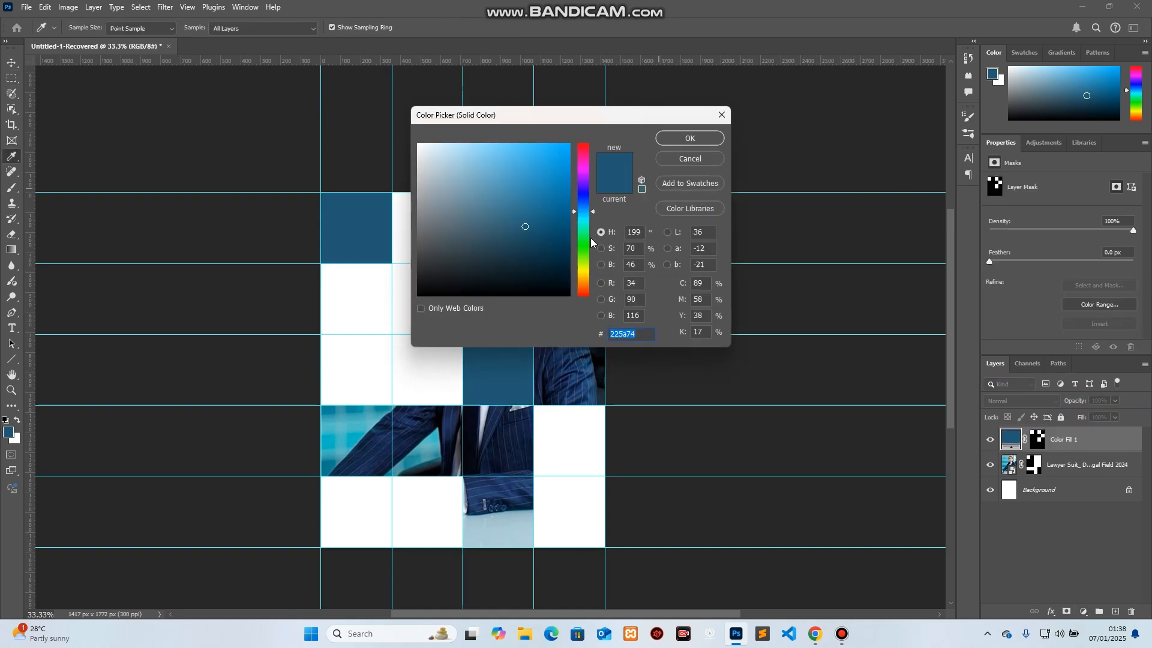
drag(587, 267, 586, 284)
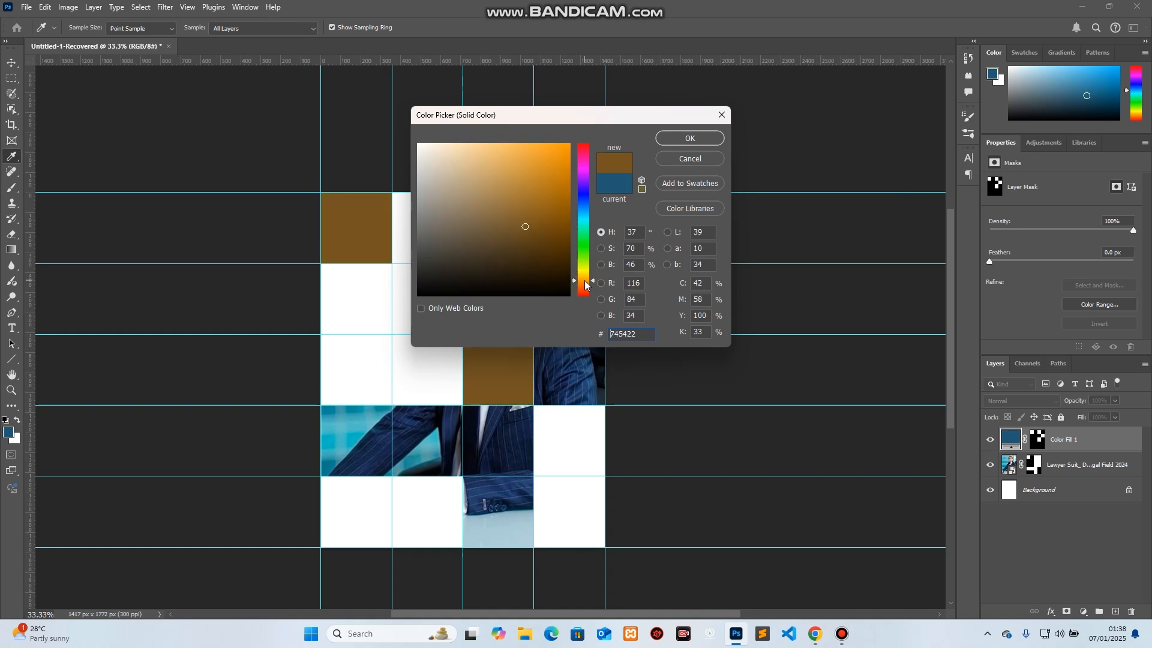
click(567, 142)
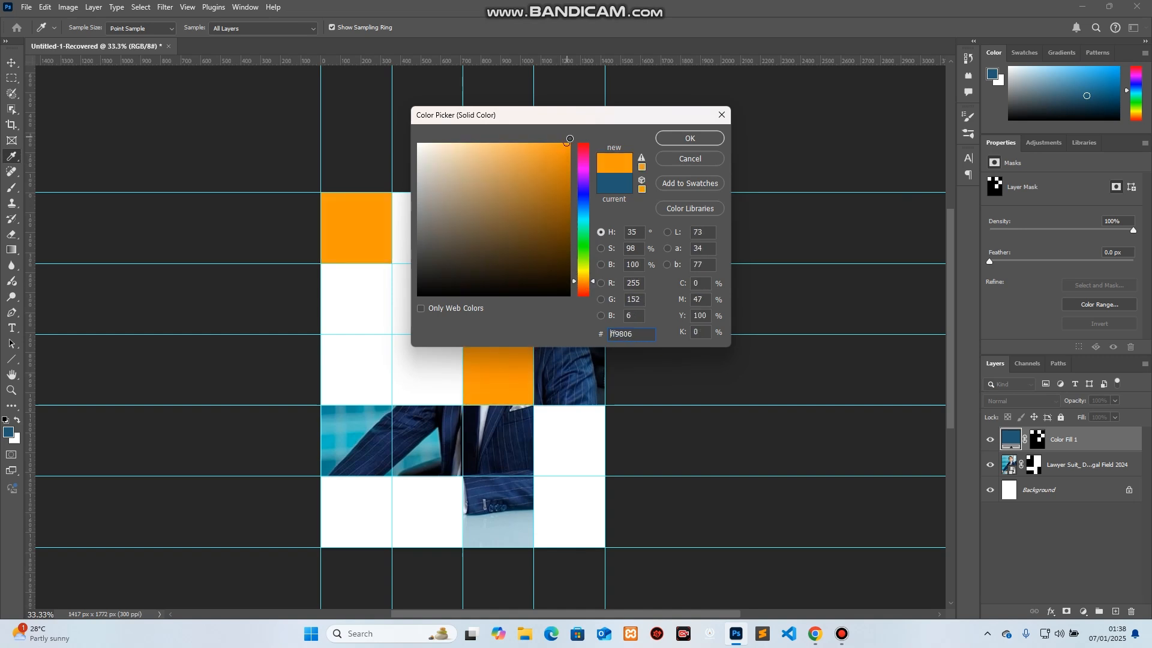
drag(570, 139, 571, 138)
click(690, 139)
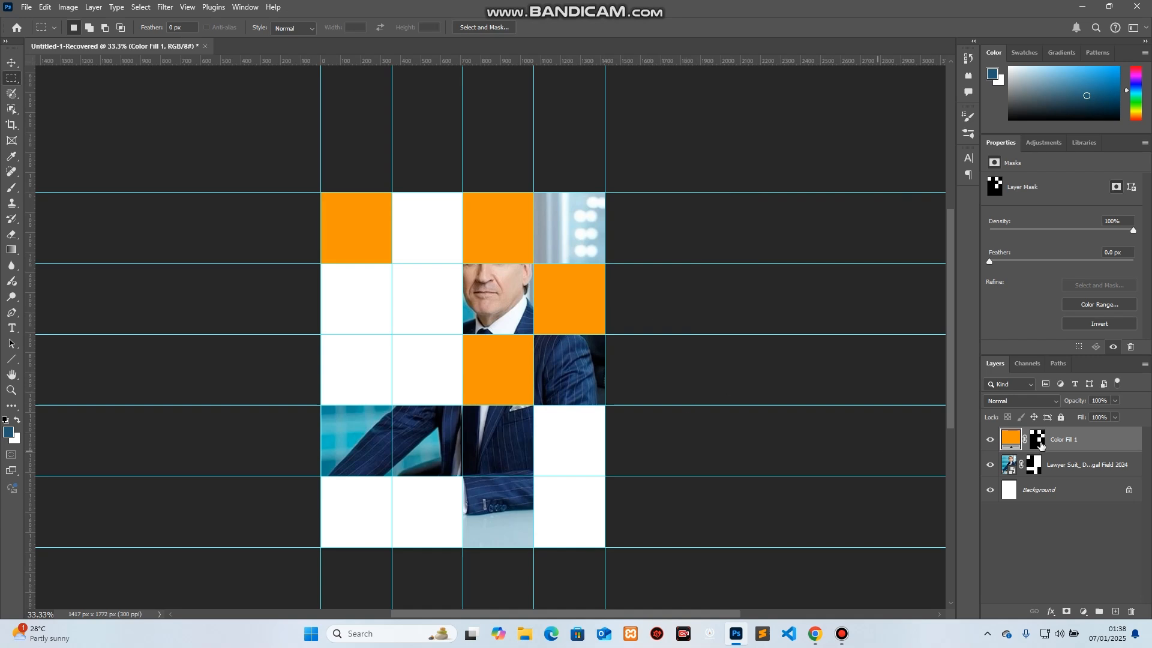
Set the color fill layer's blend mode to Color and its fill to 74%.
click(1026, 401)
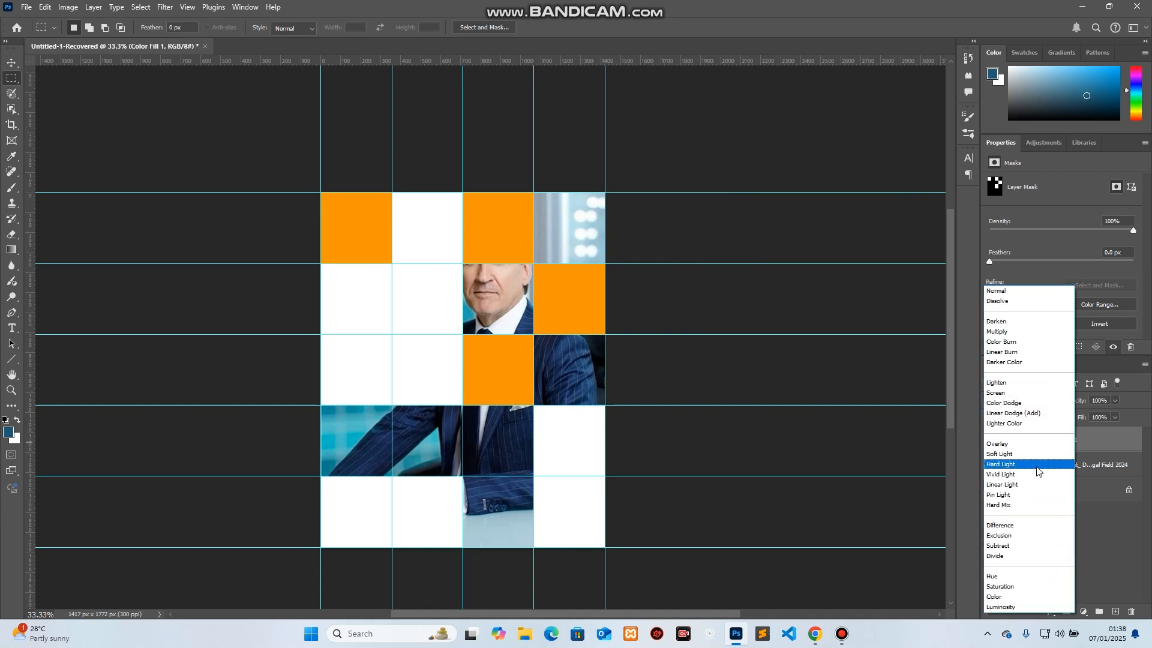
click(1013, 596)
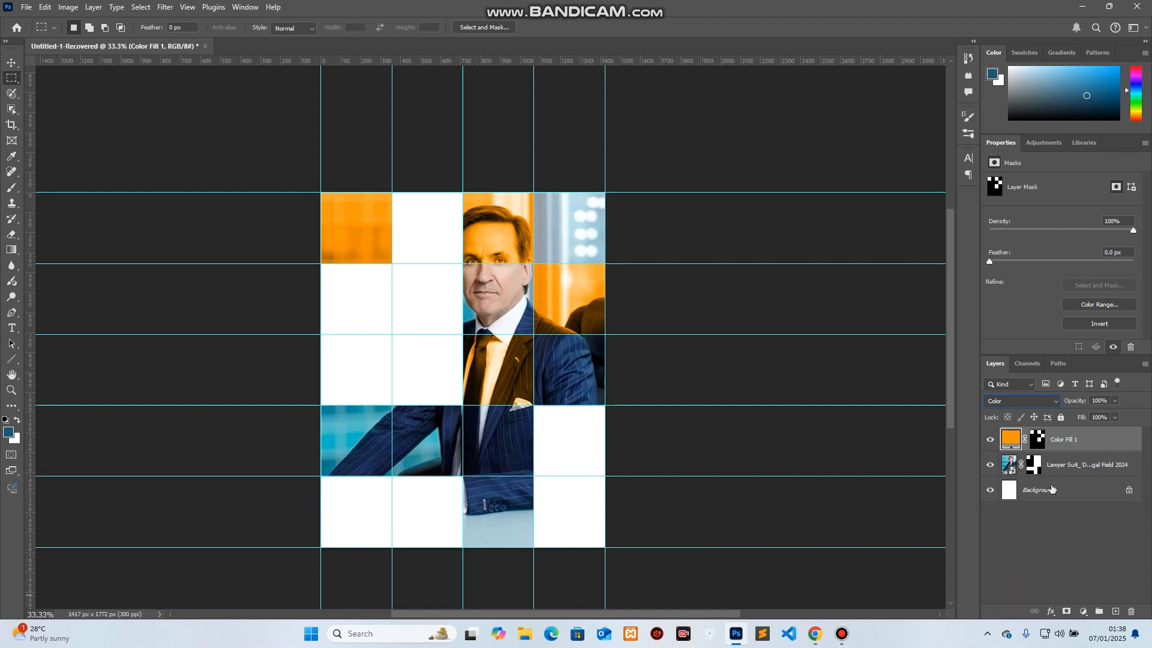
click(1116, 418)
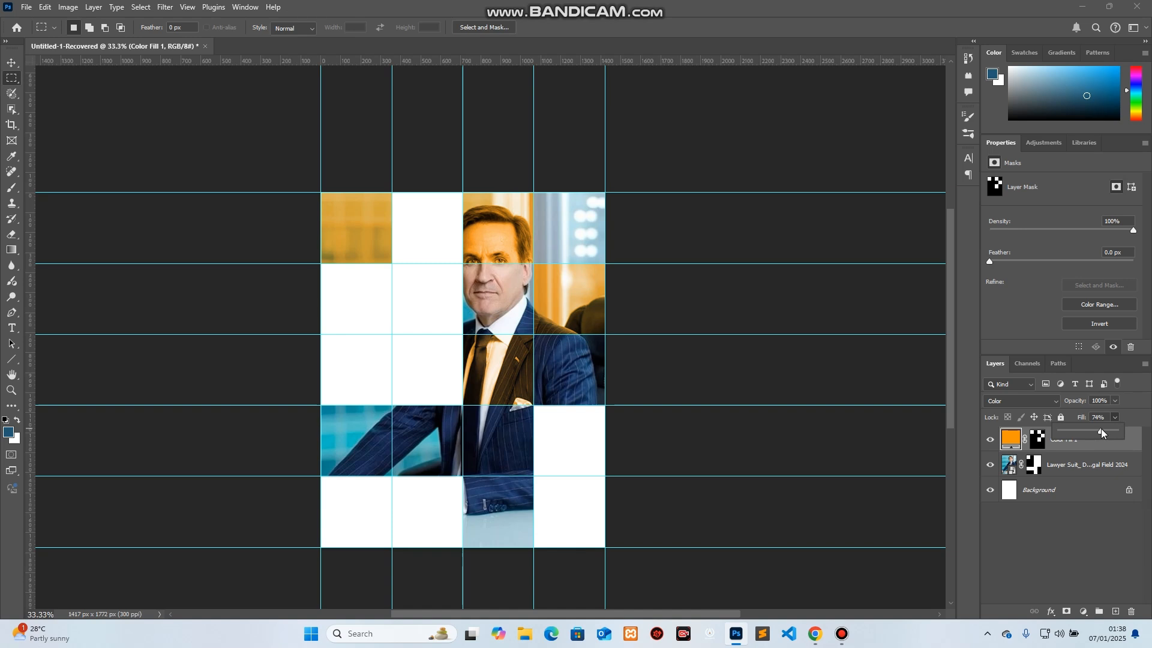
Change the color fill layer's color to amber #ffba01.
click(1010, 443)
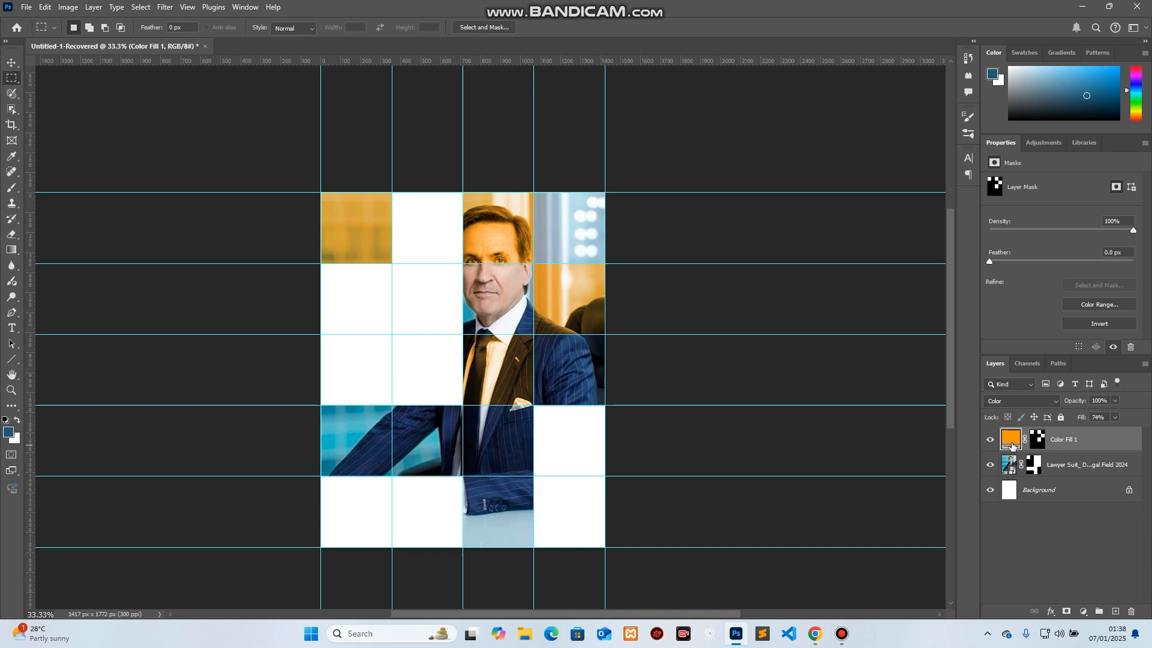
click(1012, 443)
double_click(1012, 442)
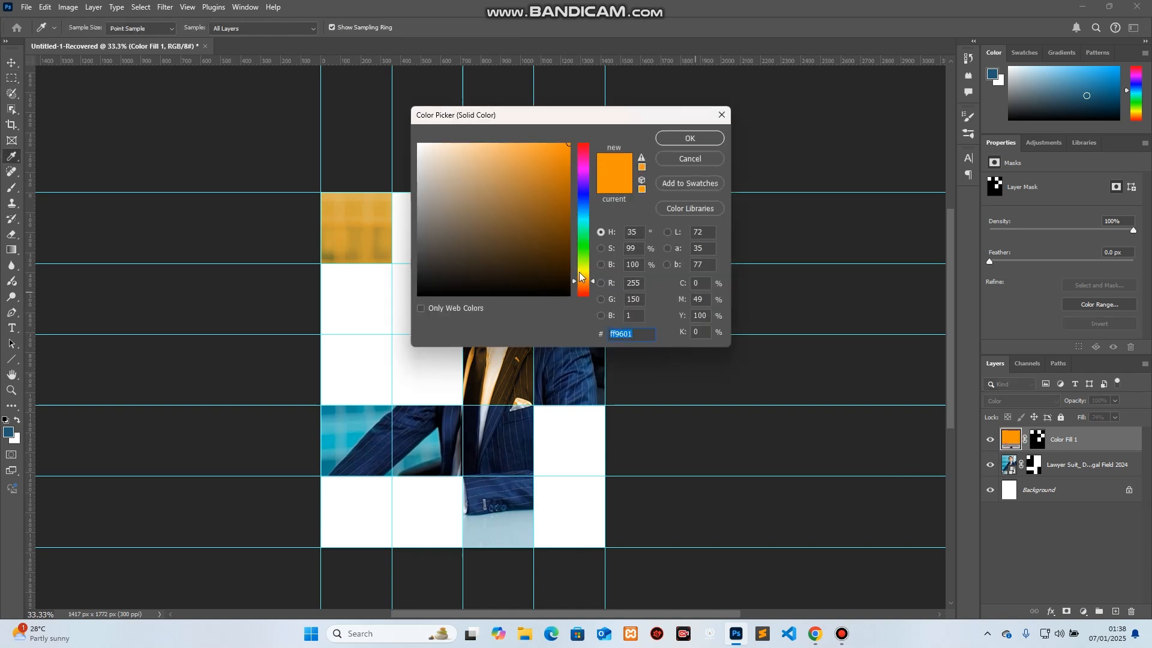
drag(583, 280, 586, 278)
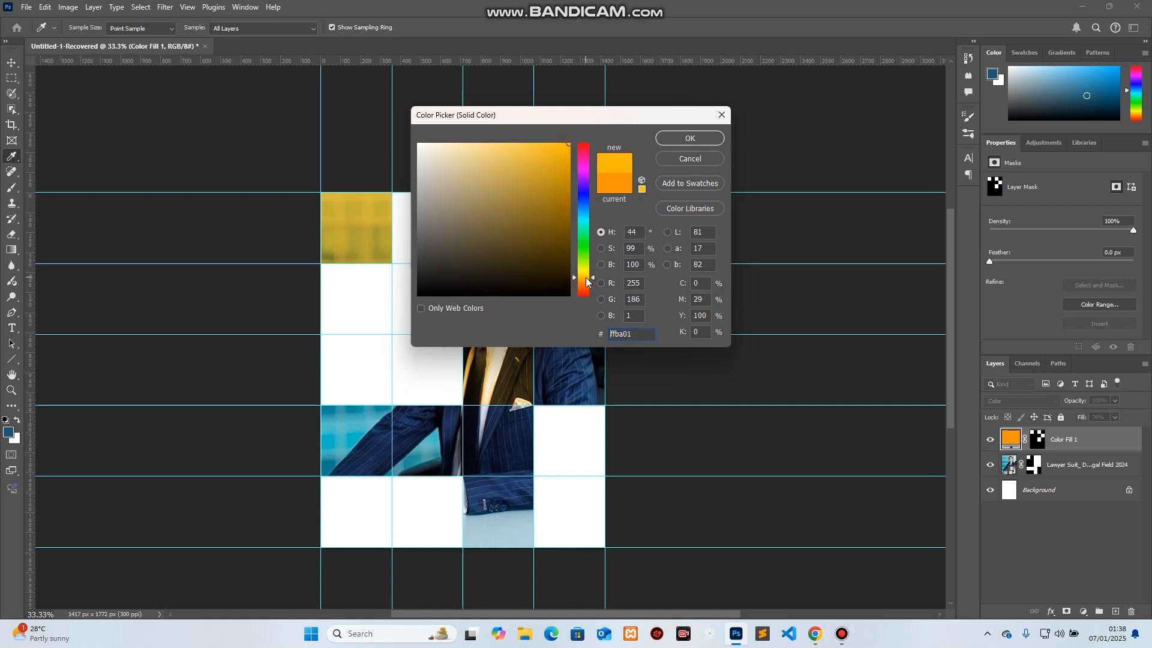
click(664, 138)
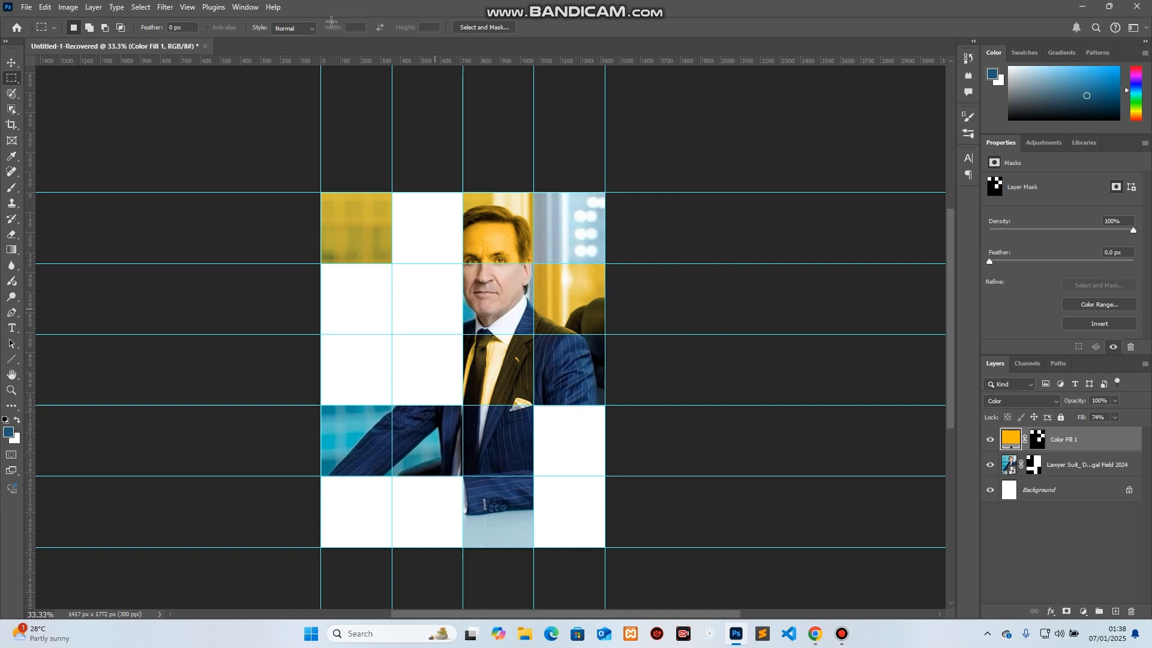
Draw a square about 210 × 210 px in the upper-right corner of the second cell in row two.
click(11, 64)
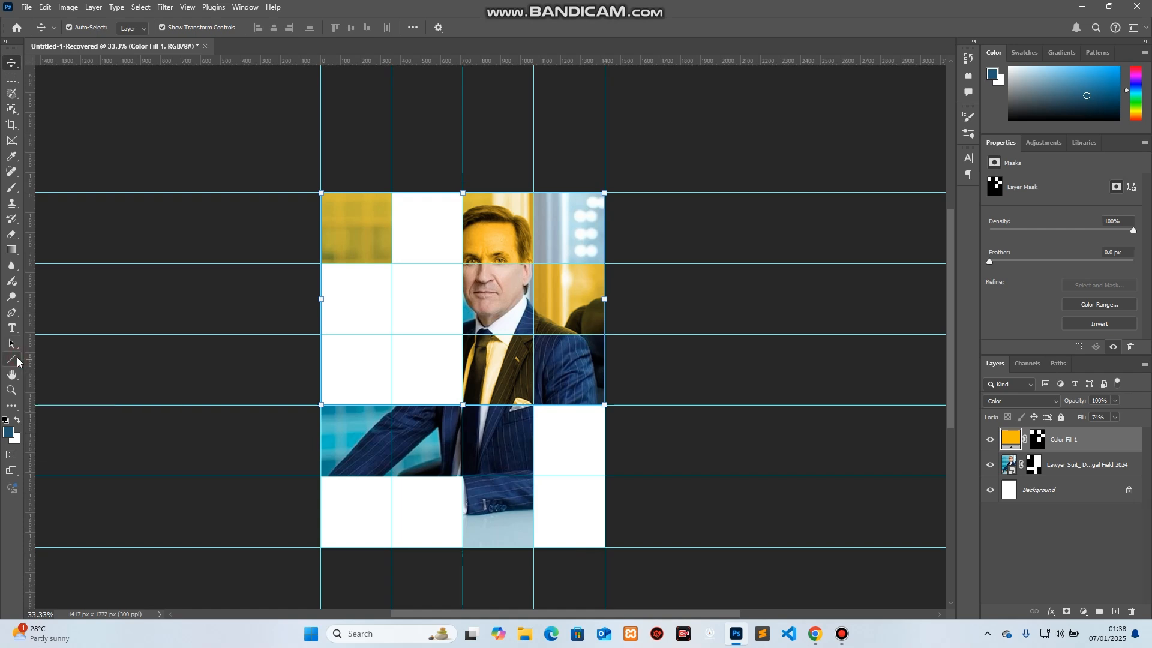
click(17, 362)
click(66, 358)
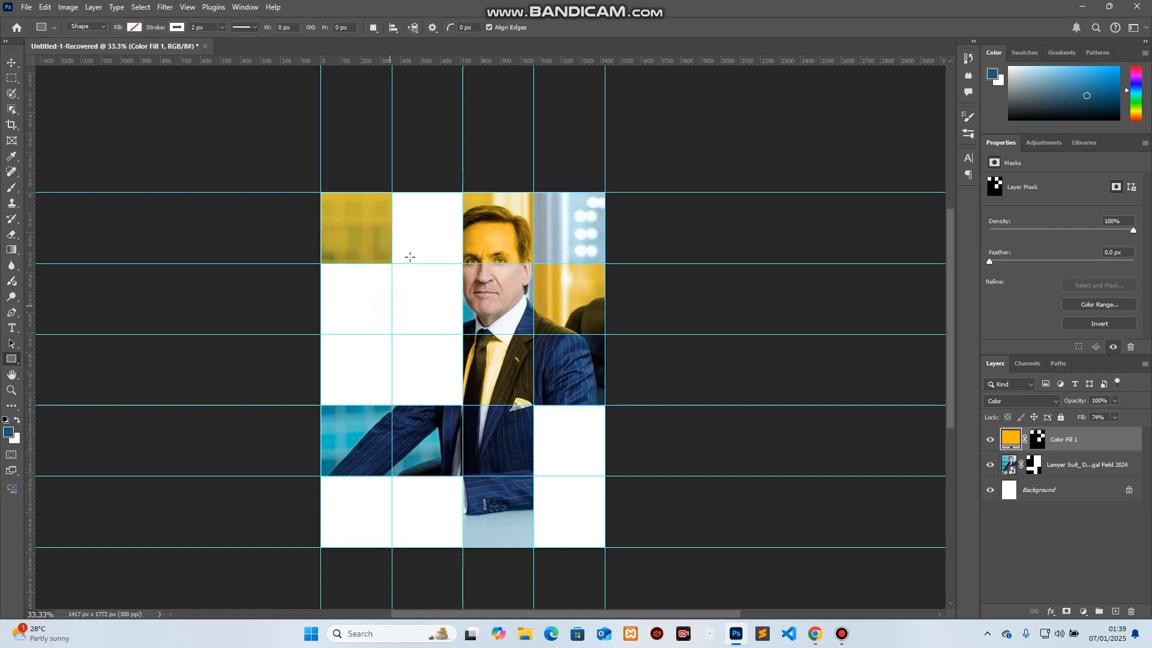
drag(421, 264, 466, 306)
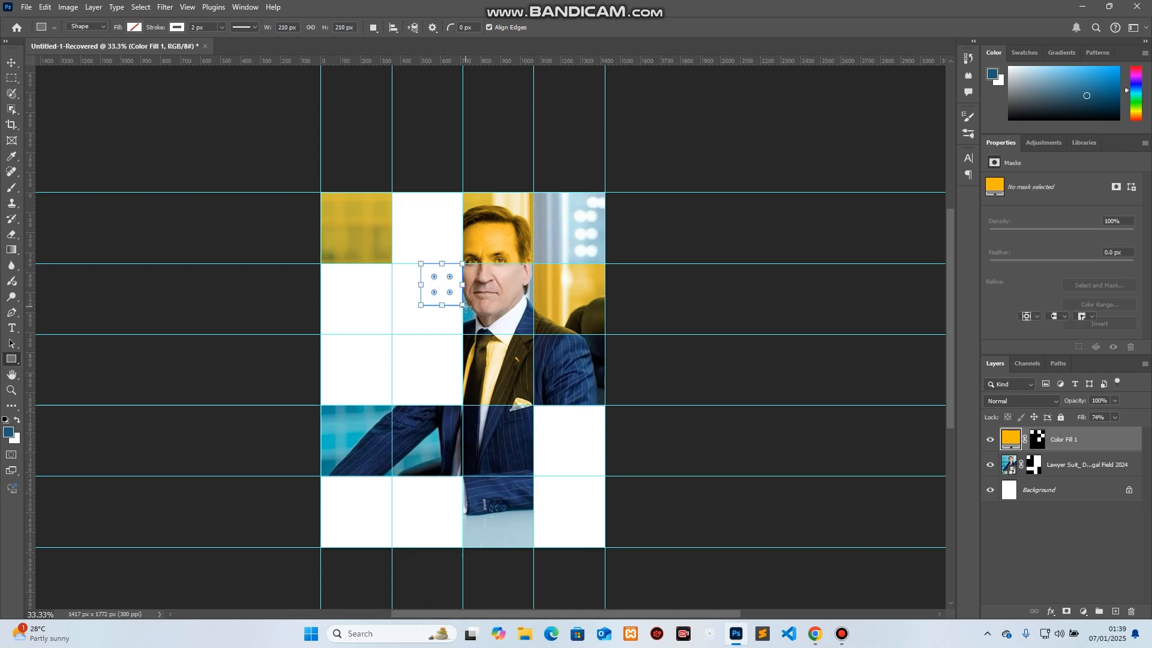
Fill the small square with the recent amber color and remove its stroke.
click(133, 27)
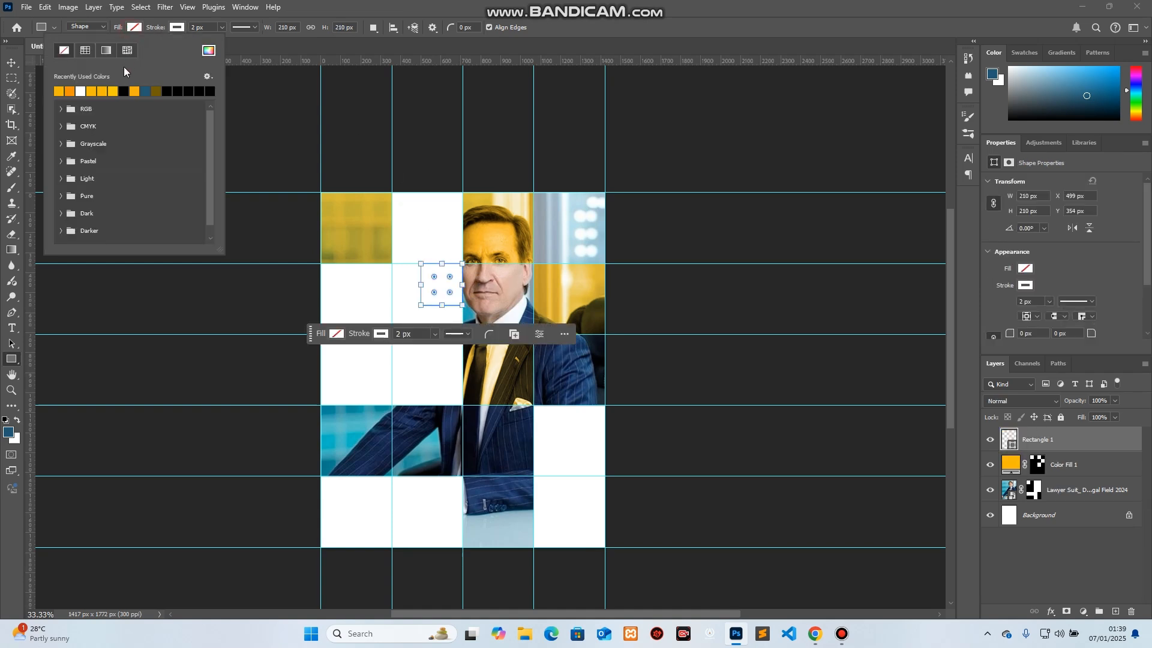
click(63, 92)
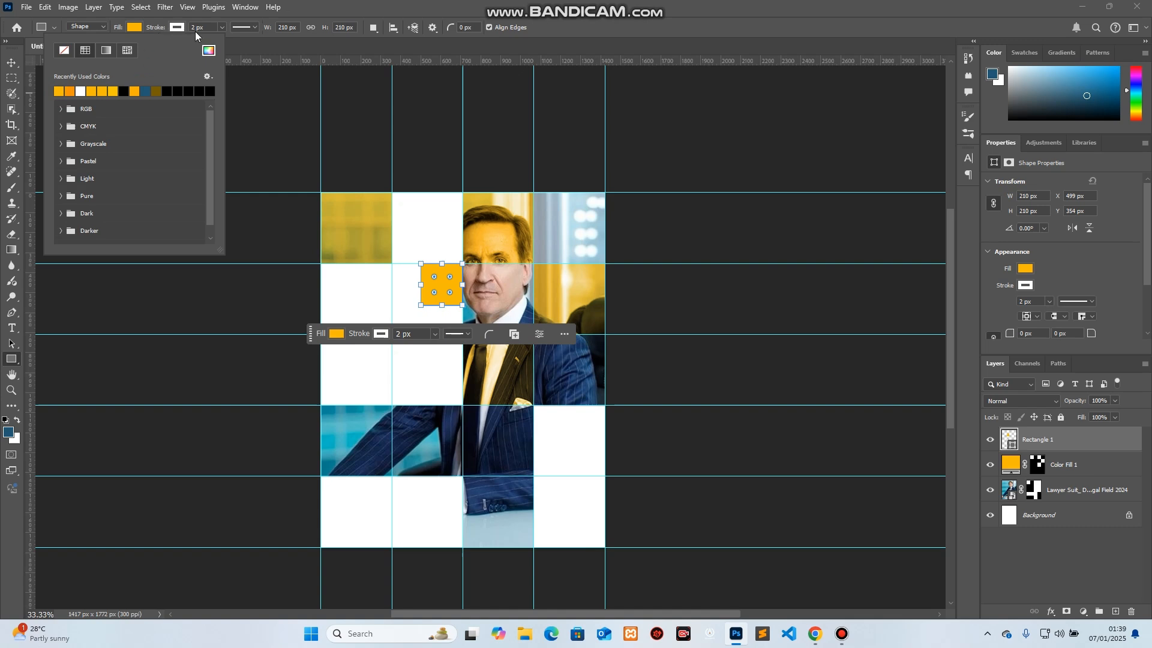
click(222, 28)
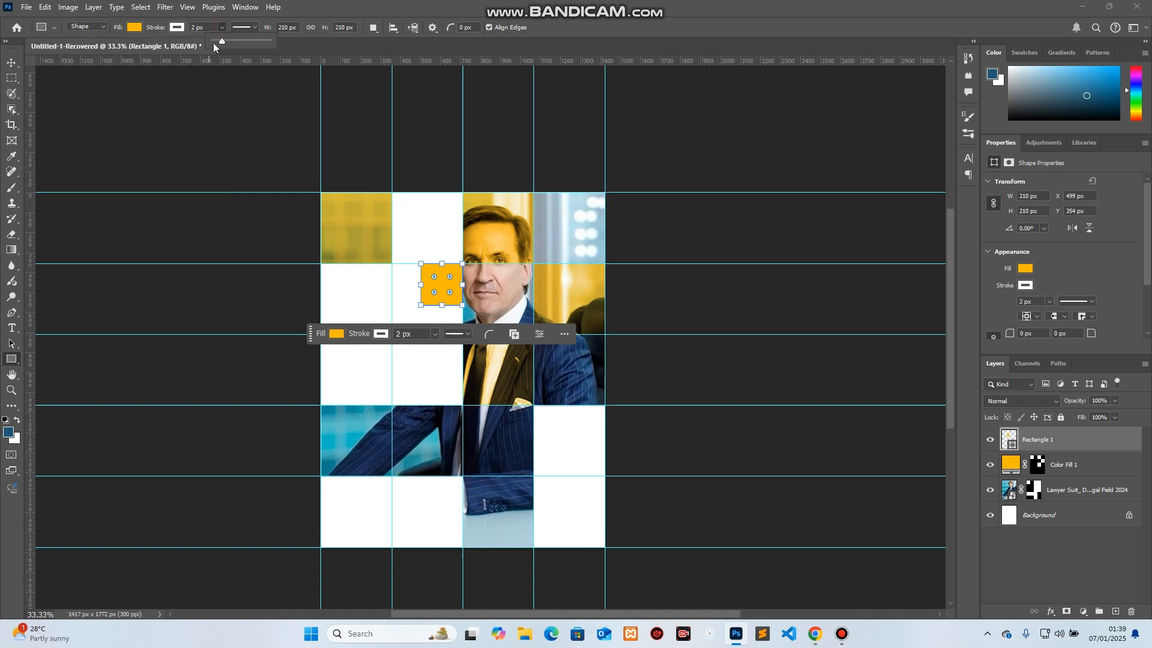
click(176, 27)
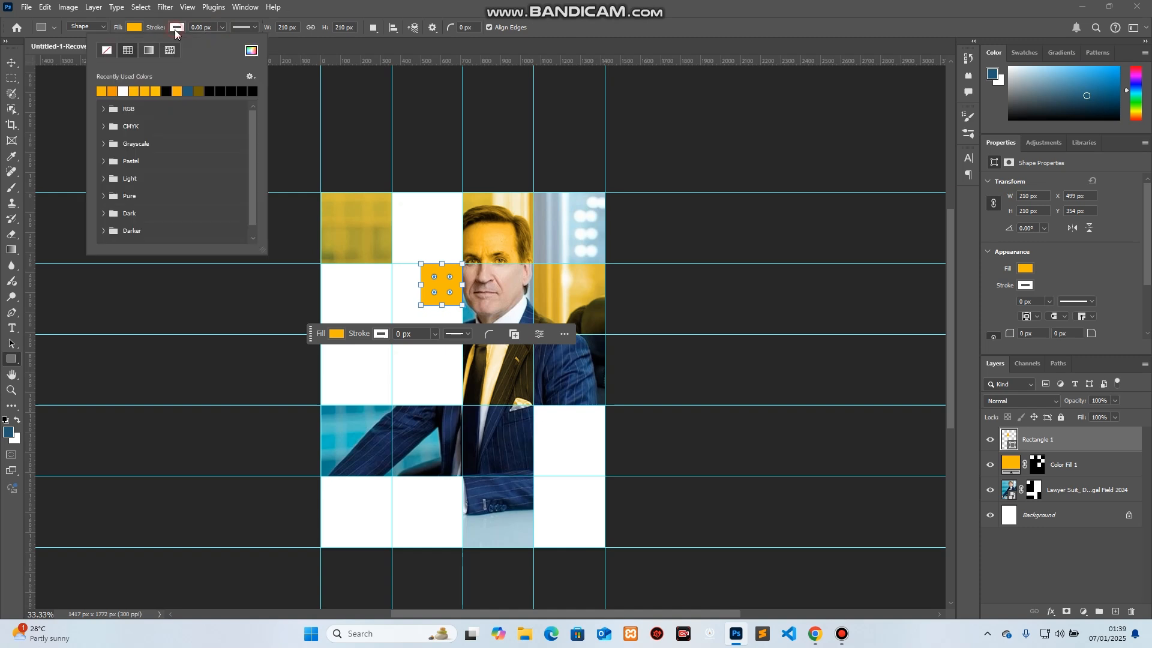
click(98, 51)
Duplicate the amber square into the upper-left corner of the fourth cell in row four.
key(v)
mouse_move(442, 288)
mouse_down()
mouse_move(485, 354)
mouse_move(572, 414)
mouse_move(566, 405)
mouse_up()
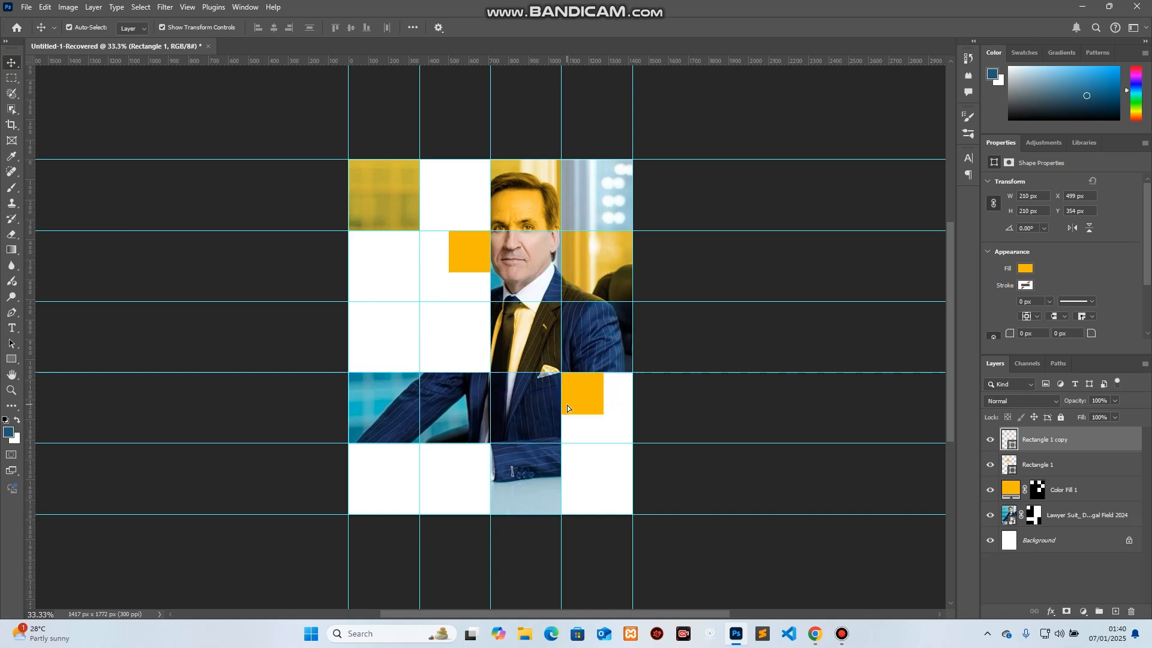
Draw a 354 × 354 px amber square that fills the first cell of row four.
click(11, 358)
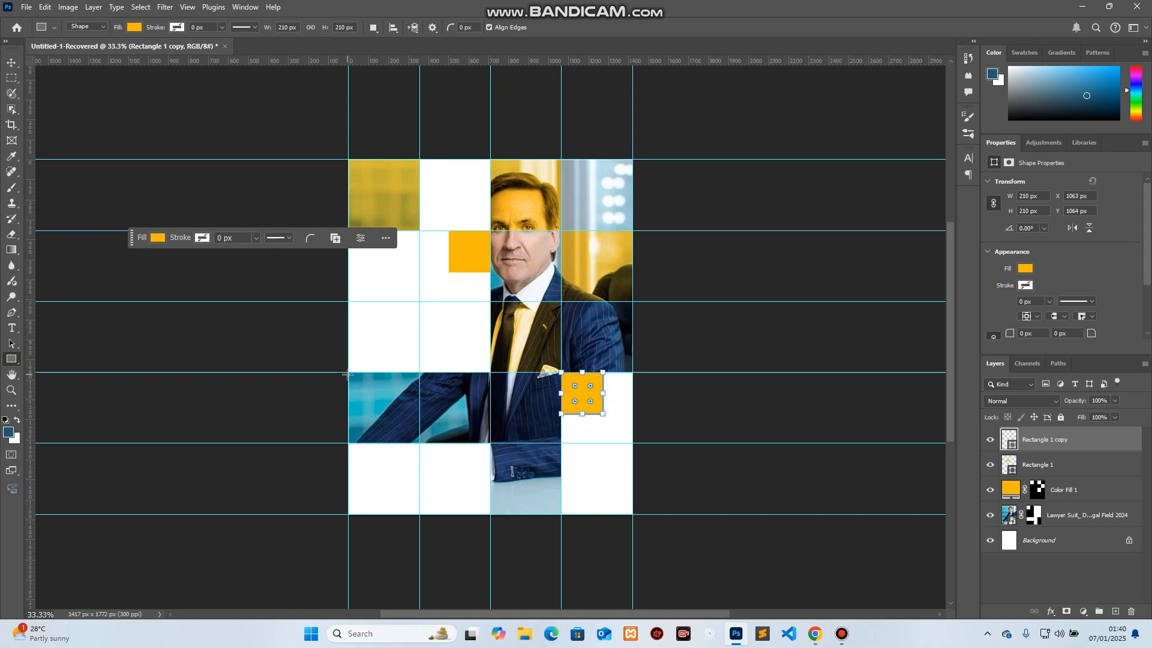
drag(348, 374, 422, 442)
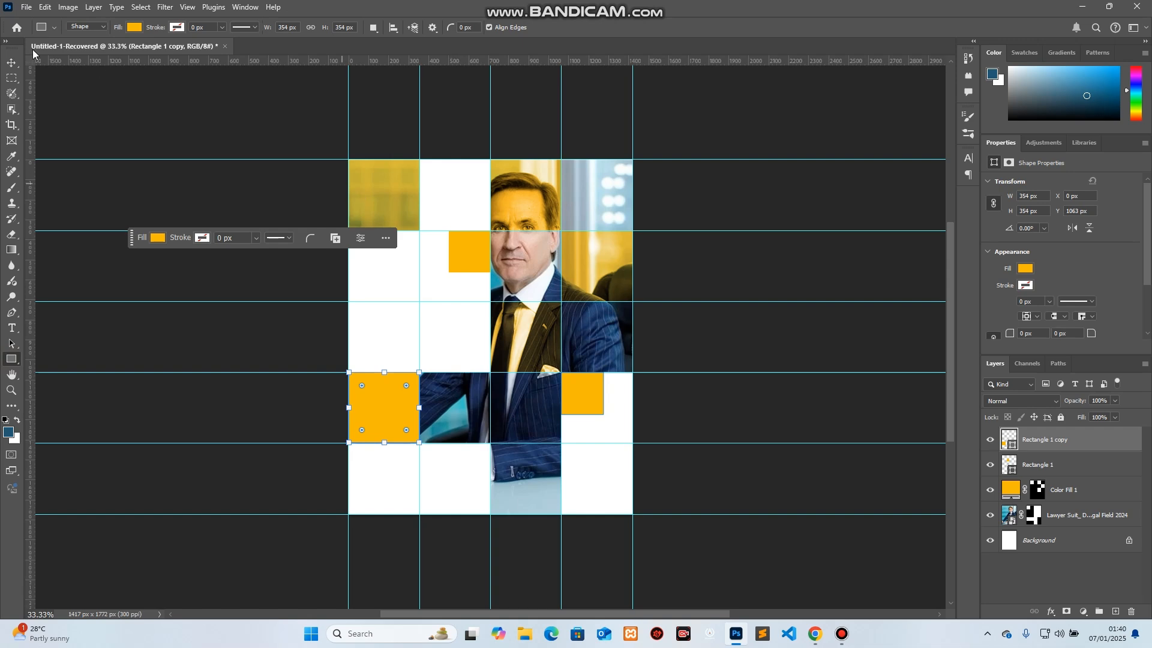
click(12, 62)
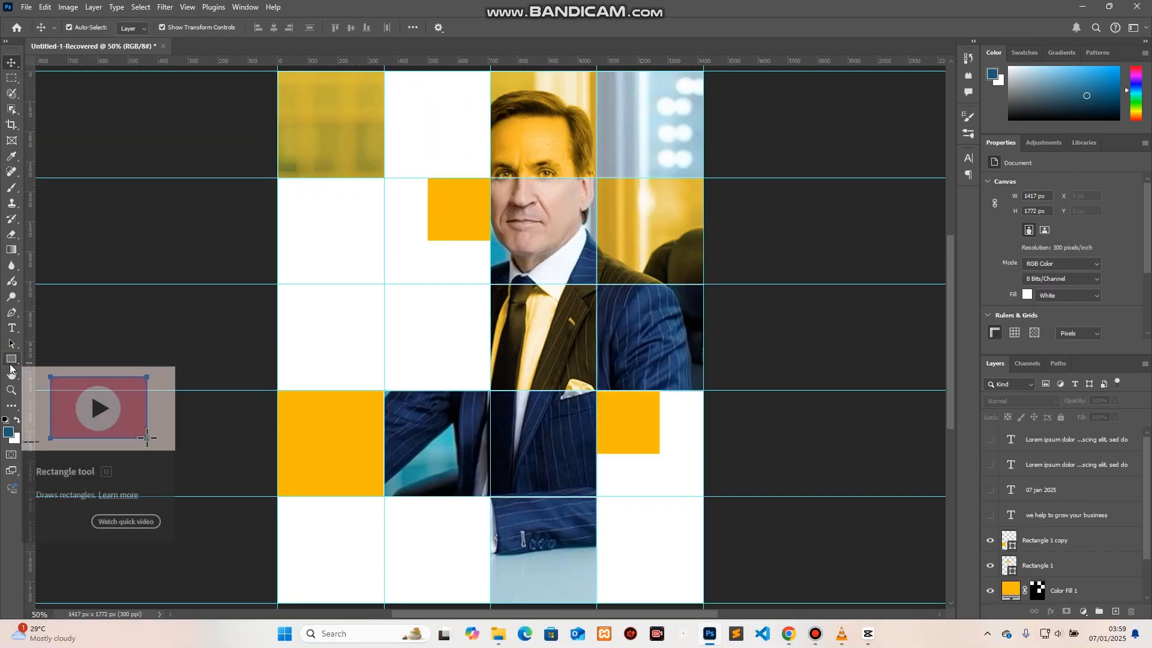
Draw a vertical line about 1942 px long with the Line tool along the guide between columns three and four, starting at the canvas top.
click(10, 365)
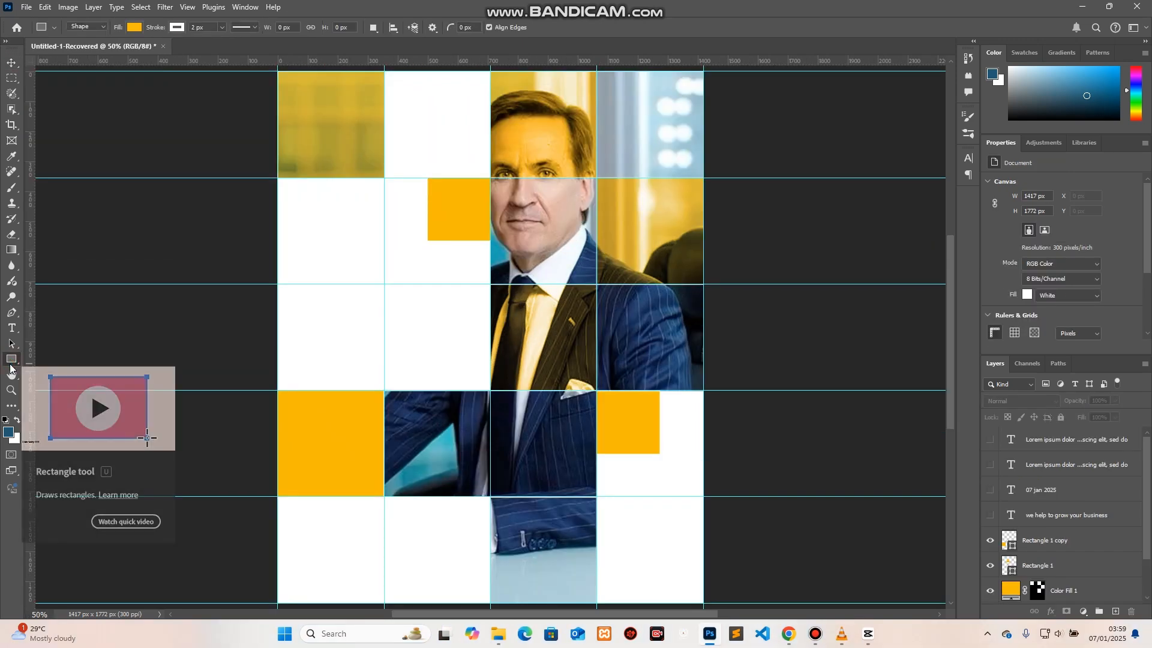
right_click(11, 365)
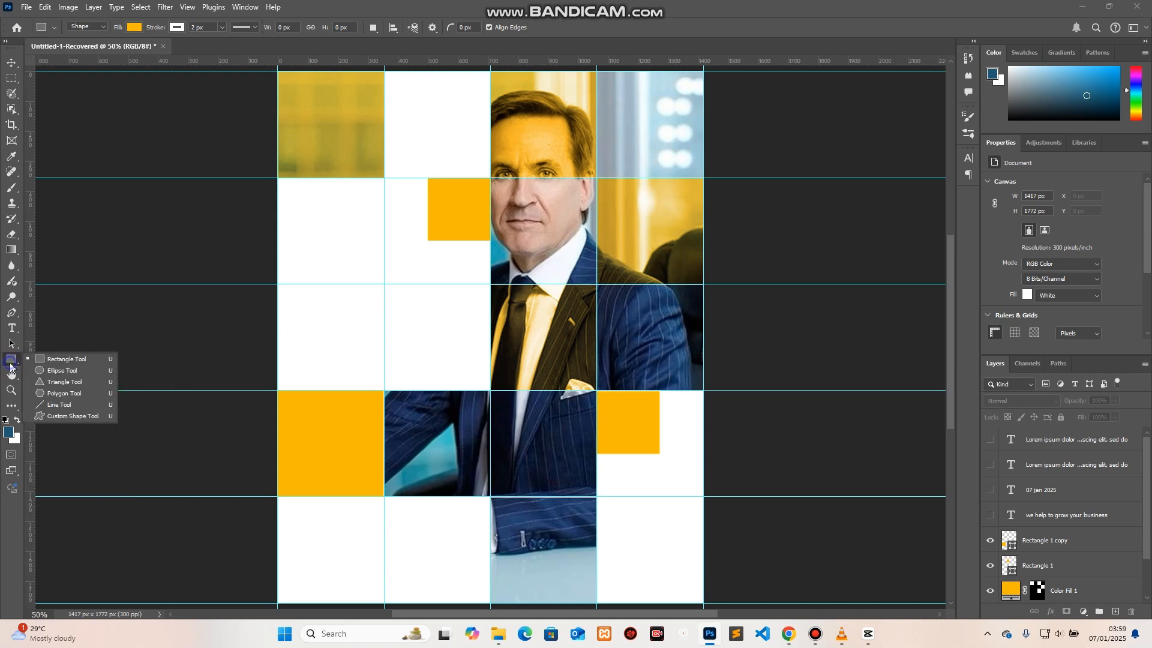
click(59, 405)
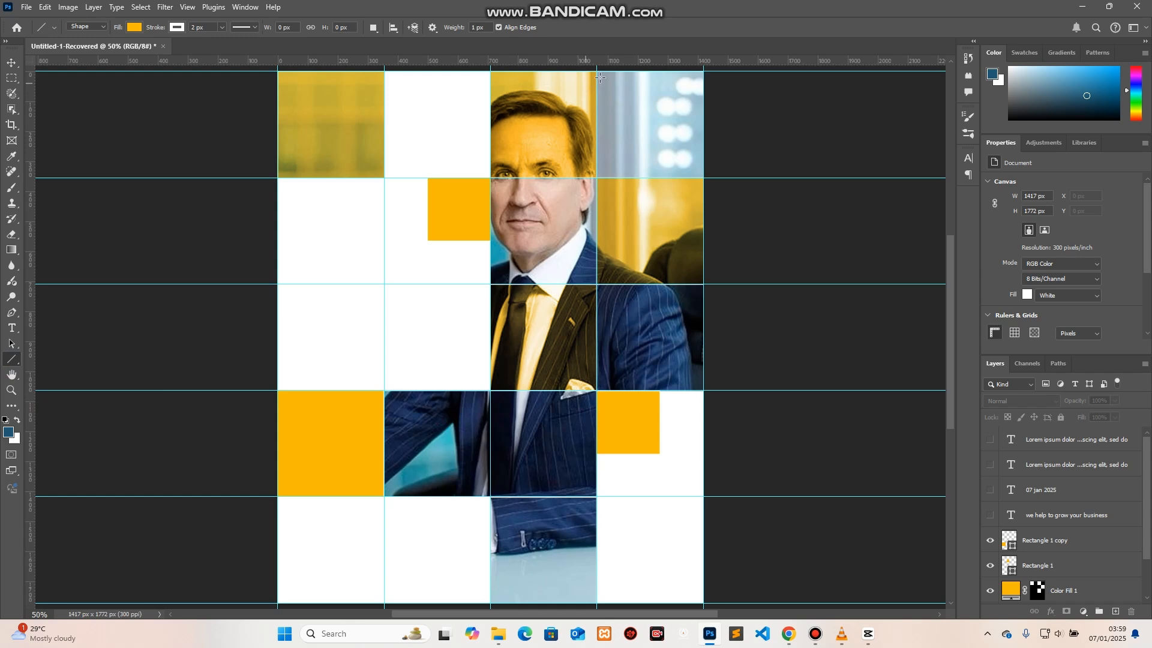
drag(595, 72, 596, 582)
drag(595, 576, 596, 576)
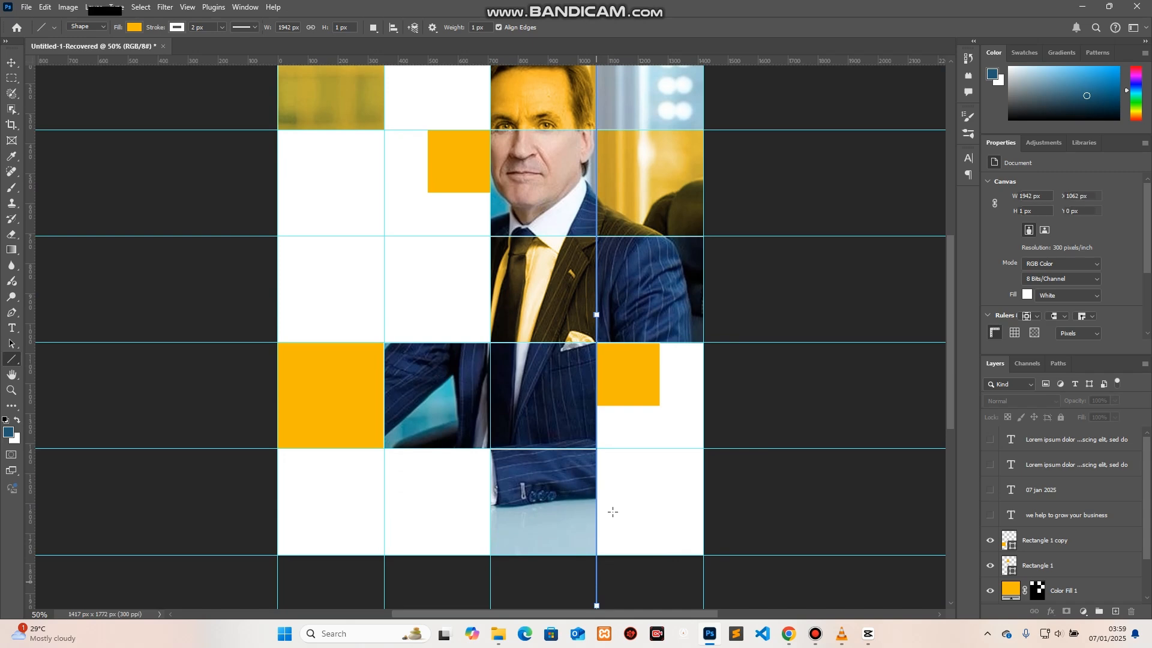
scroll(626, 478, up, 3)
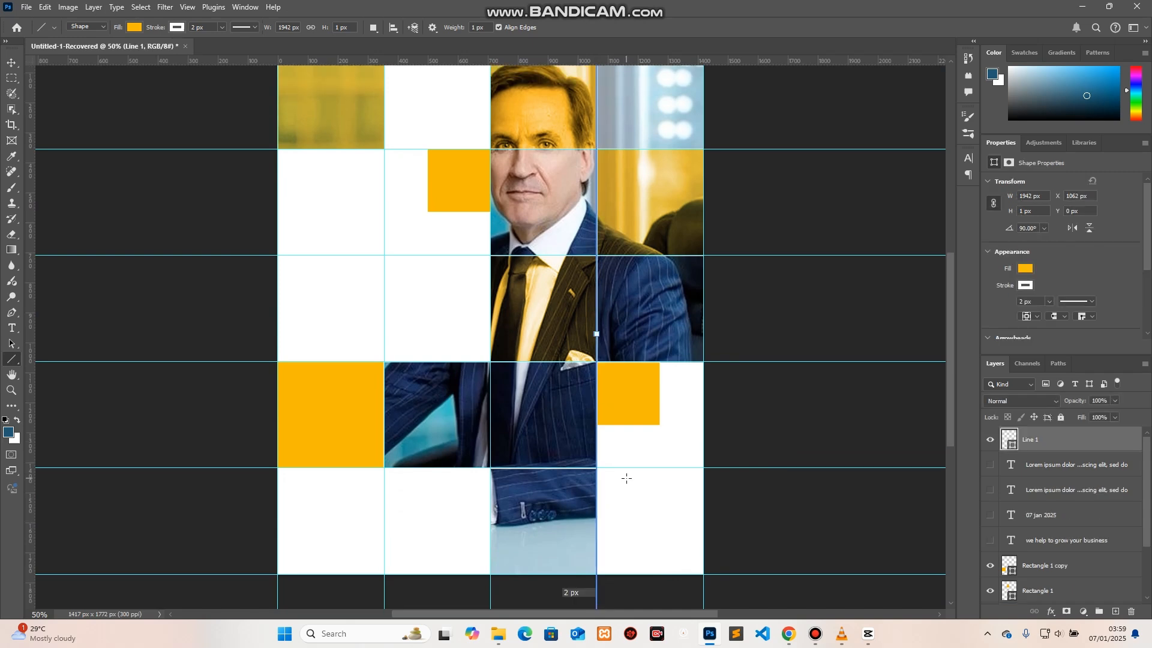
scroll(626, 478, up, 1)
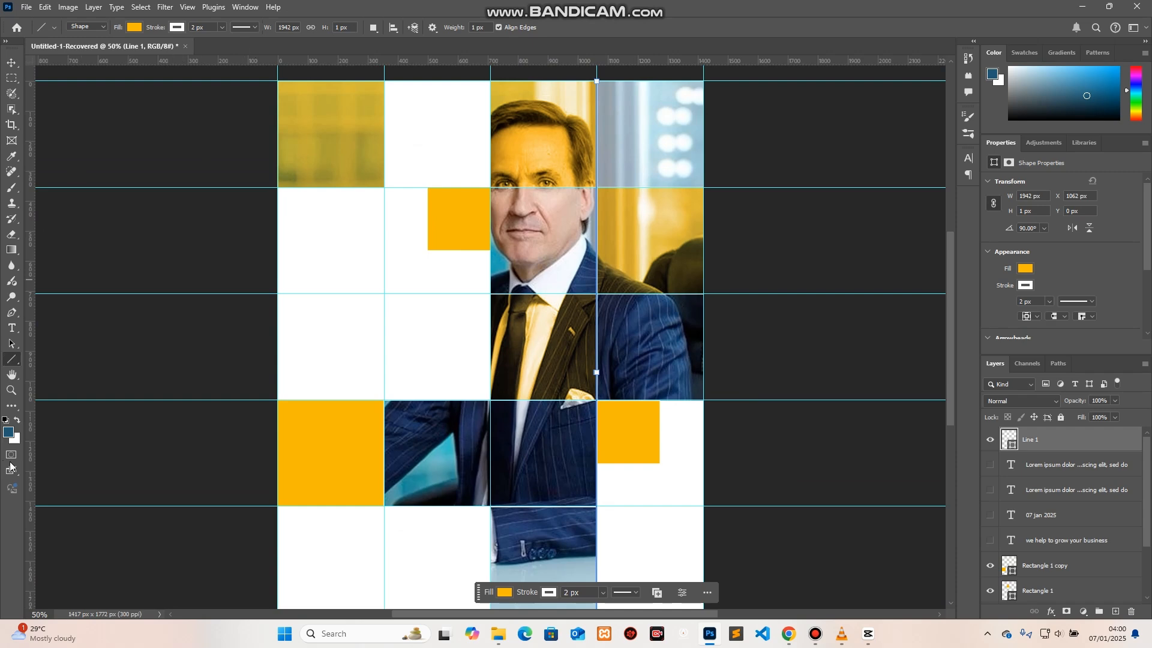
Remove the fill from the vertical line.
click(12, 389)
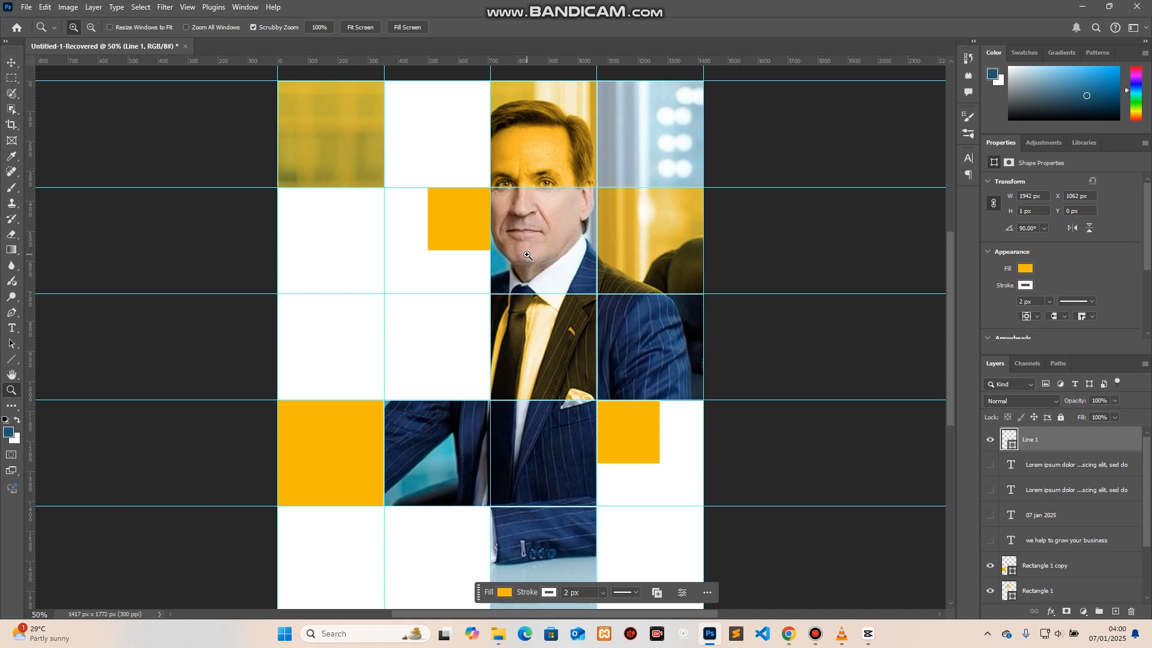
key(alt)
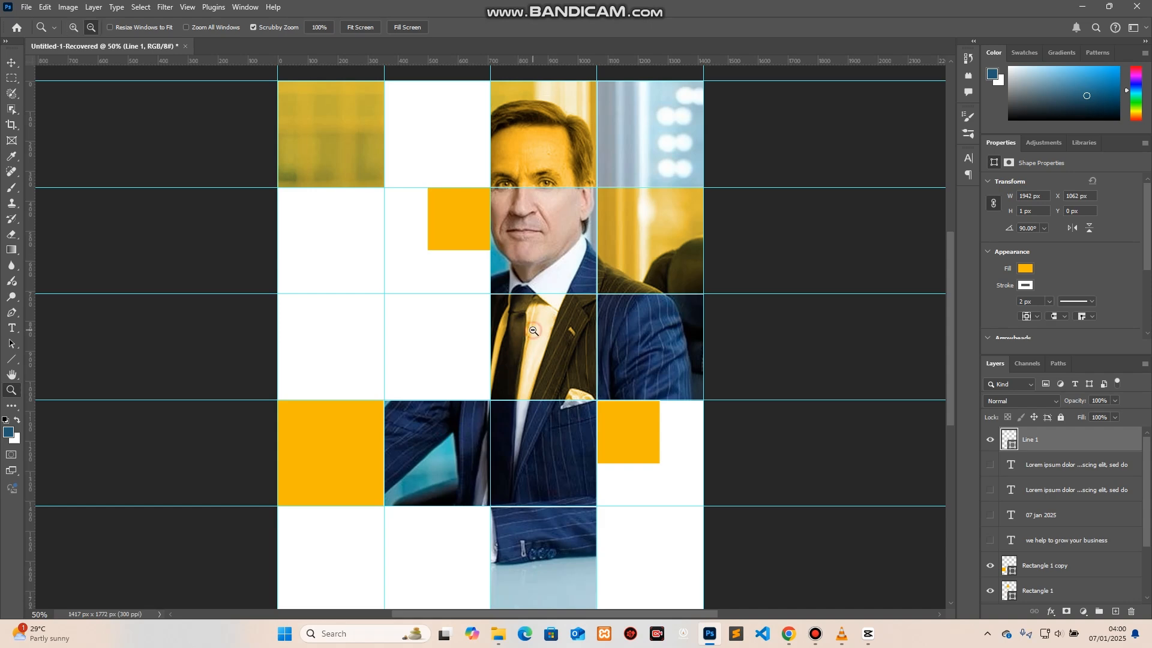
alt+click(533, 331)
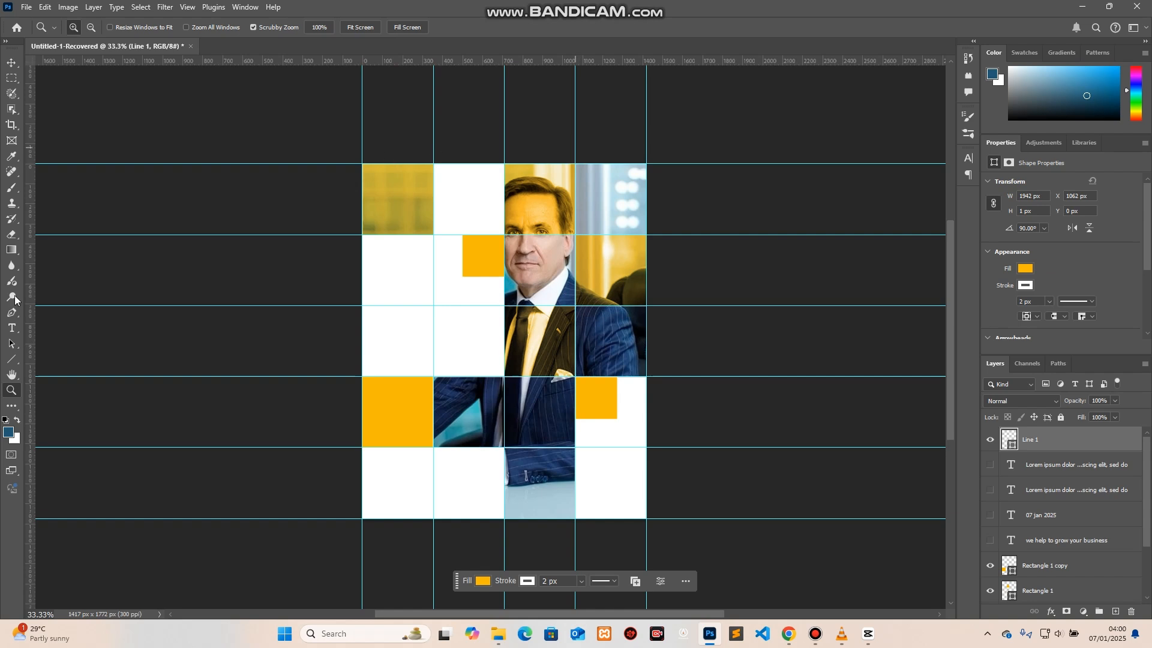
click(12, 359)
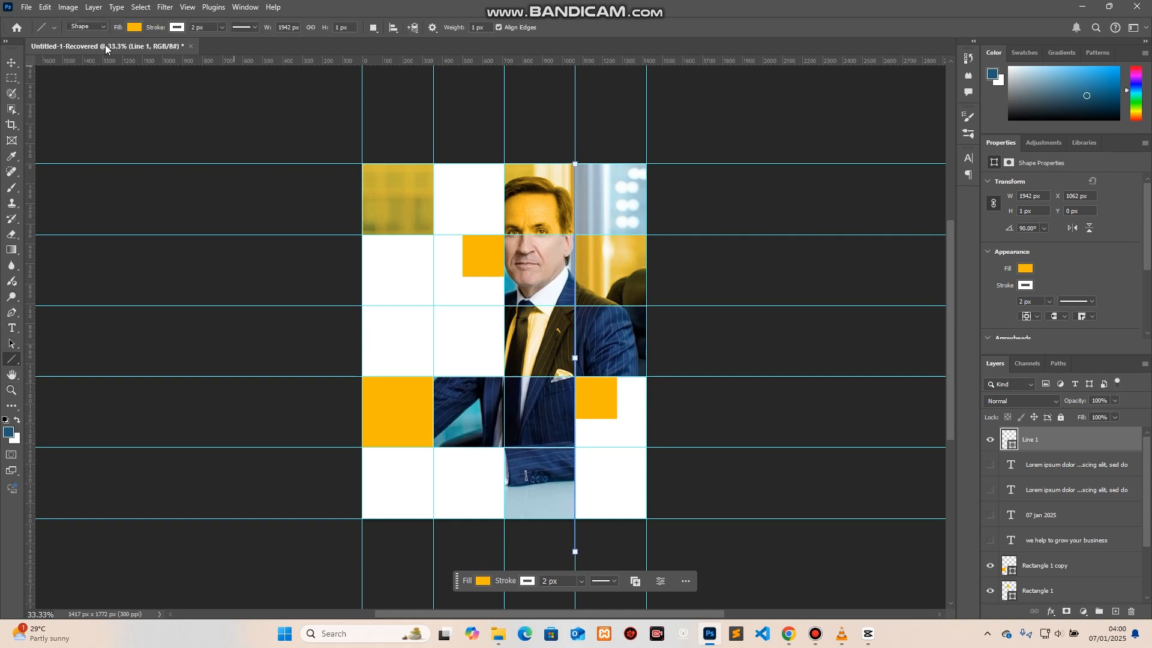
click(134, 27)
click(67, 50)
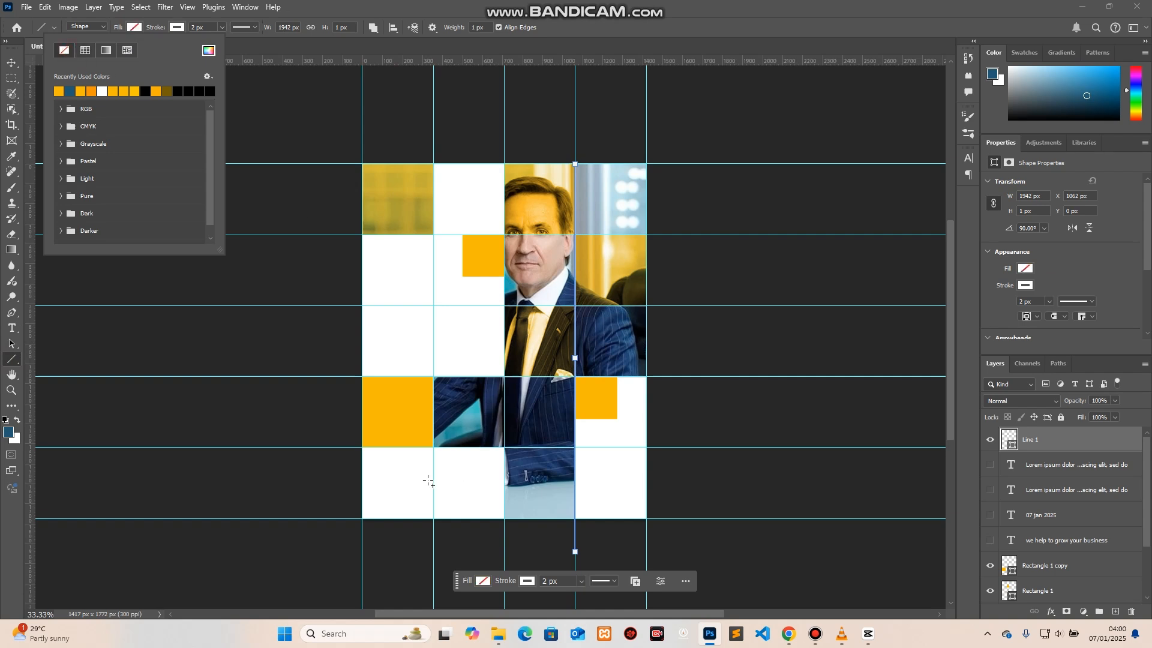
Draw horizontal lines from the canvas's left edge along row four's lower and upper edges, about 1119 px and 1428 px long.
click(359, 445)
drag(416, 448, 581, 449)
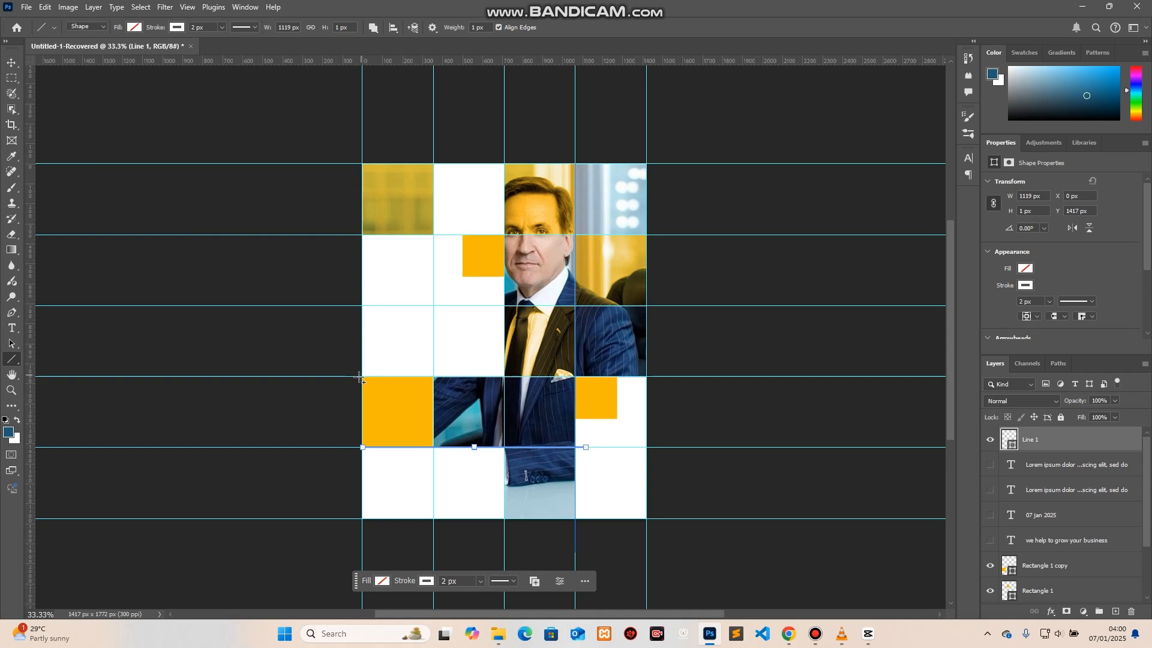
drag(434, 377, 584, 382)
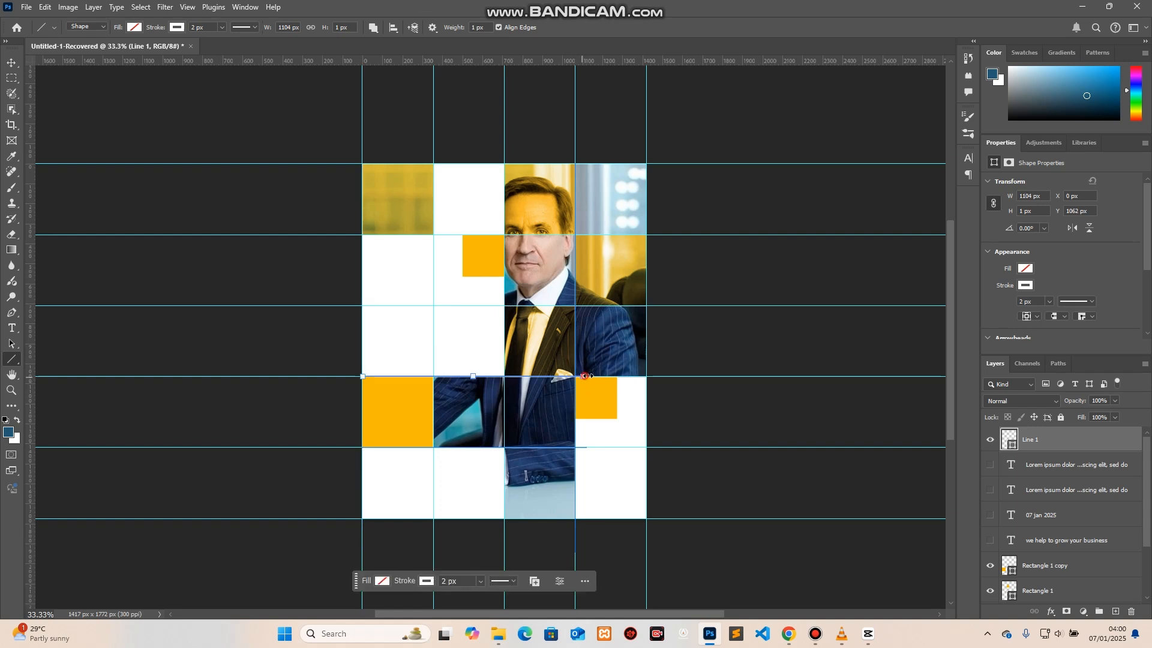
drag(584, 376, 651, 376)
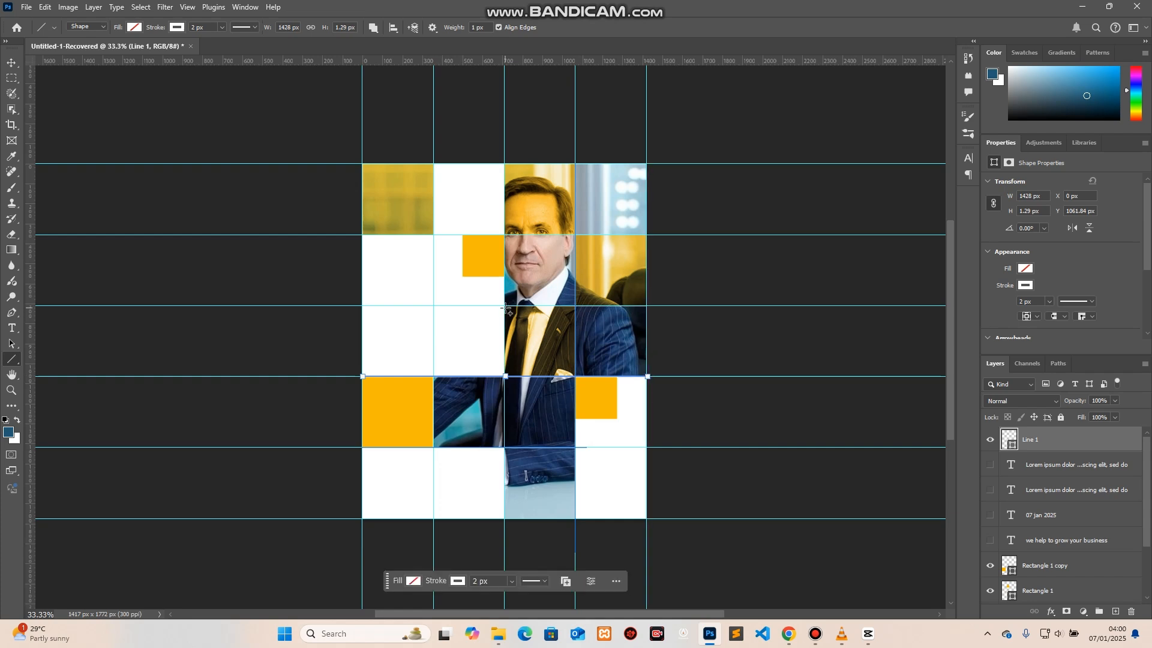
Draw horizontal lines from the third column's left edge along row two's lower and upper edges, about 740 px and 776 px long.
drag(543, 307, 652, 306)
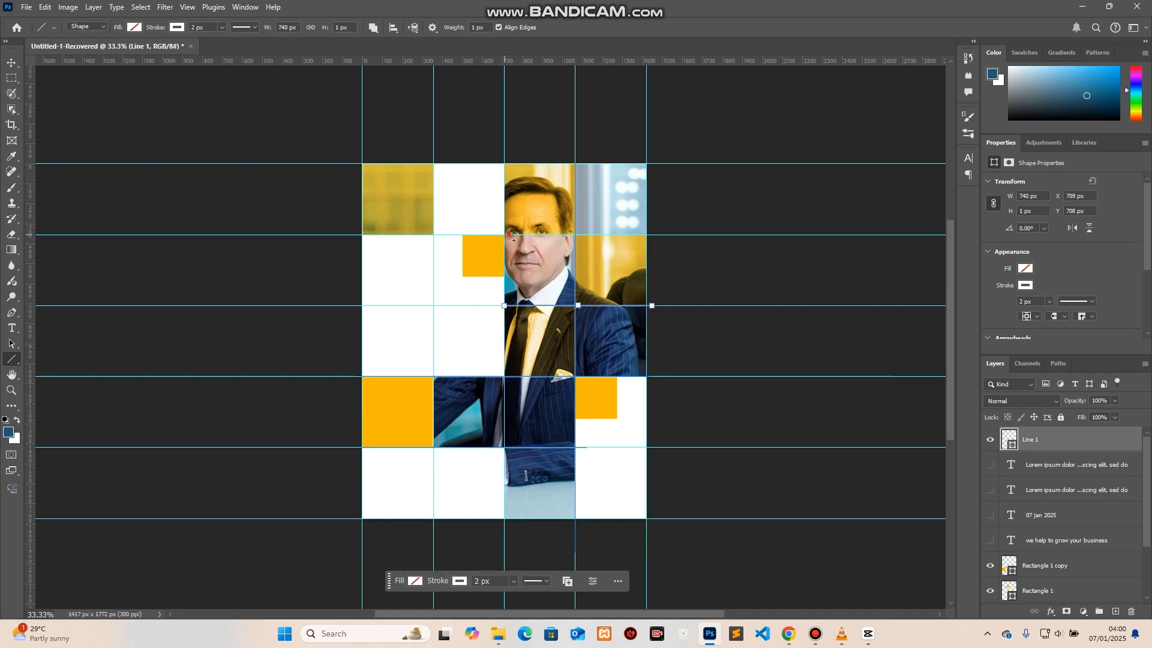
drag(510, 235, 658, 235)
click(11, 63)
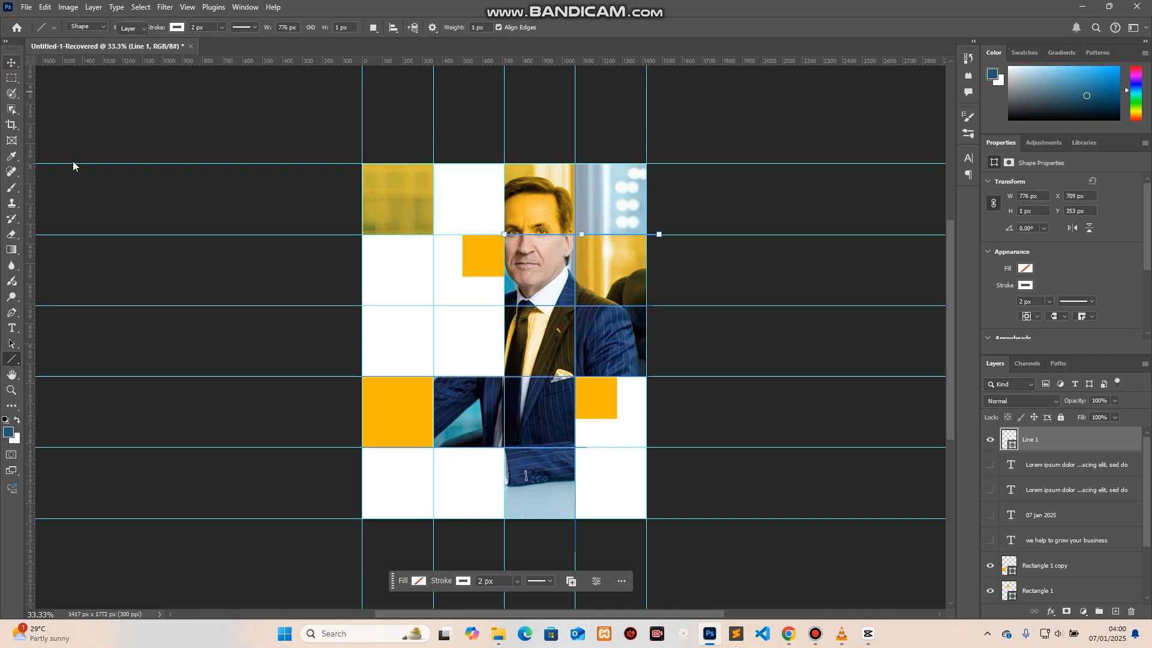
click(391, 336)
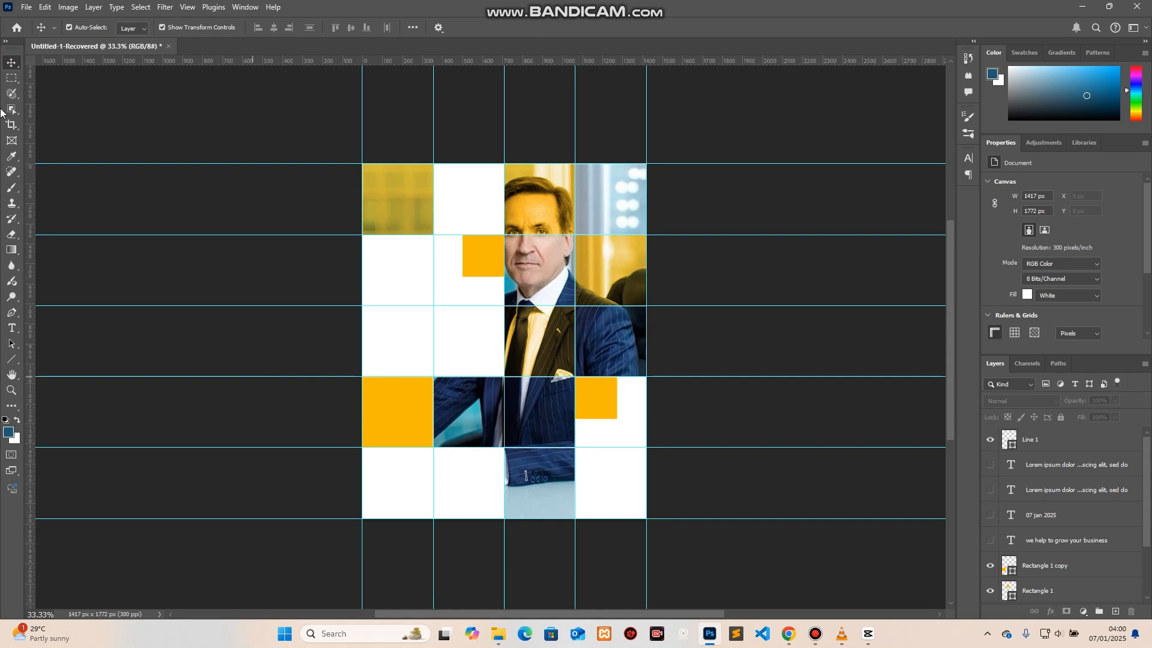
Apply a Black & White adjustment layer to column four's cells in rows one and three and column three's cell in row four.
click(11, 79)
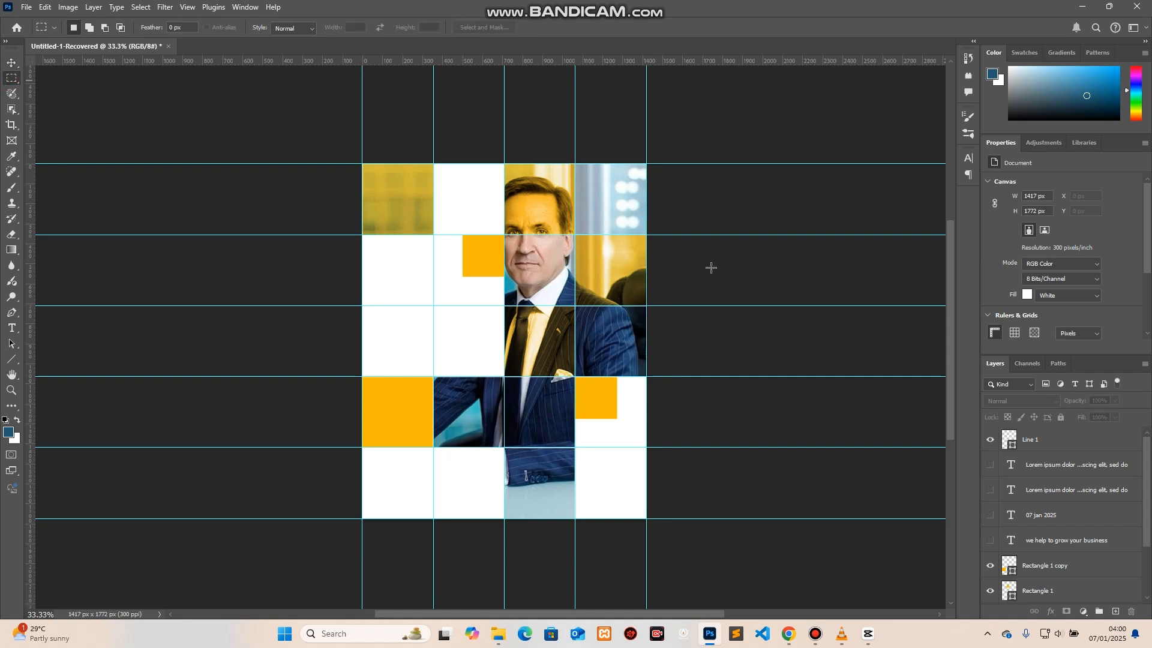
click(578, 165)
drag(647, 205, 667, 239)
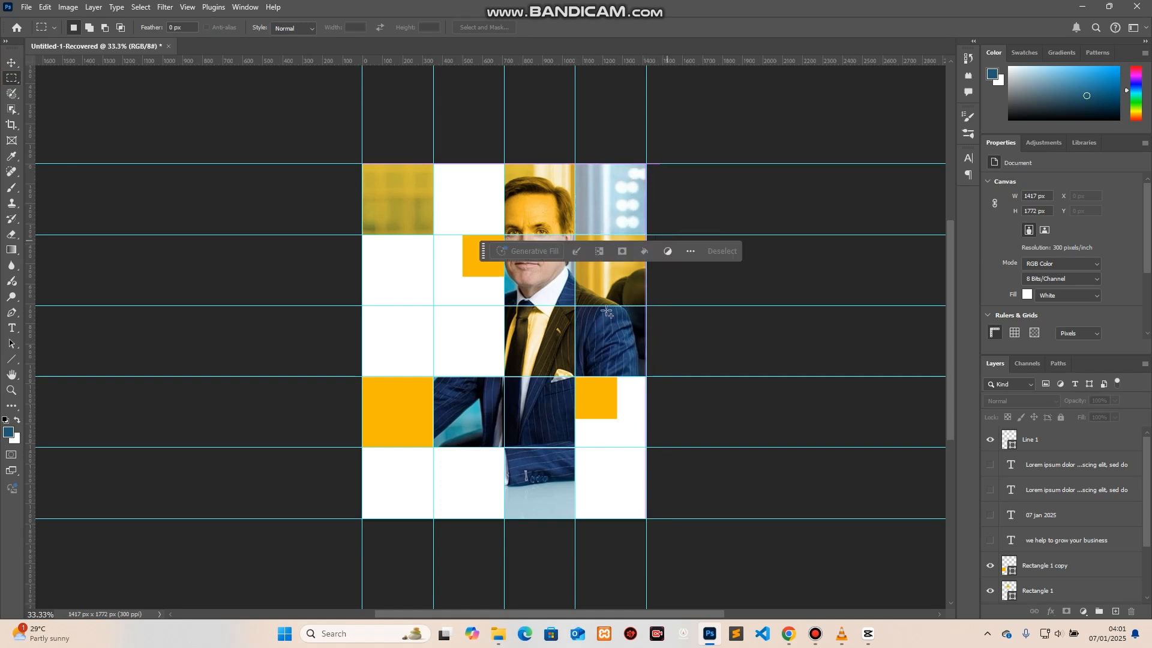
mouse_move(649, 367)
mouse_down()
mouse_move(650, 347)
mouse_move(650, 382)
mouse_up()
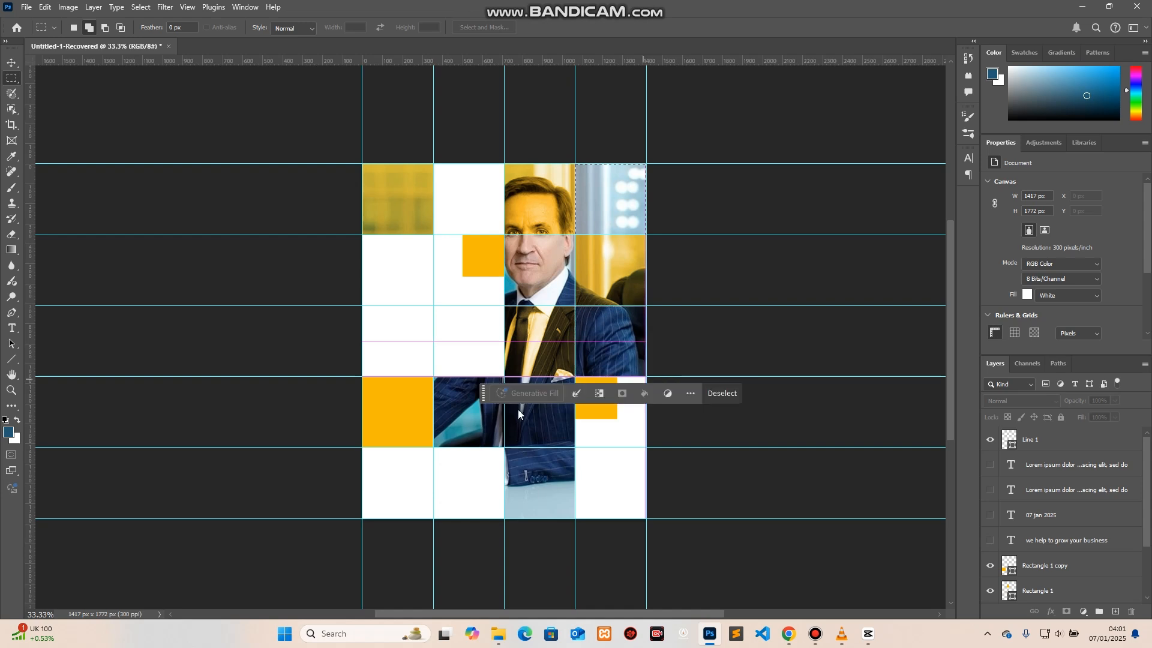
drag(484, 396, 372, 555)
key(shift)
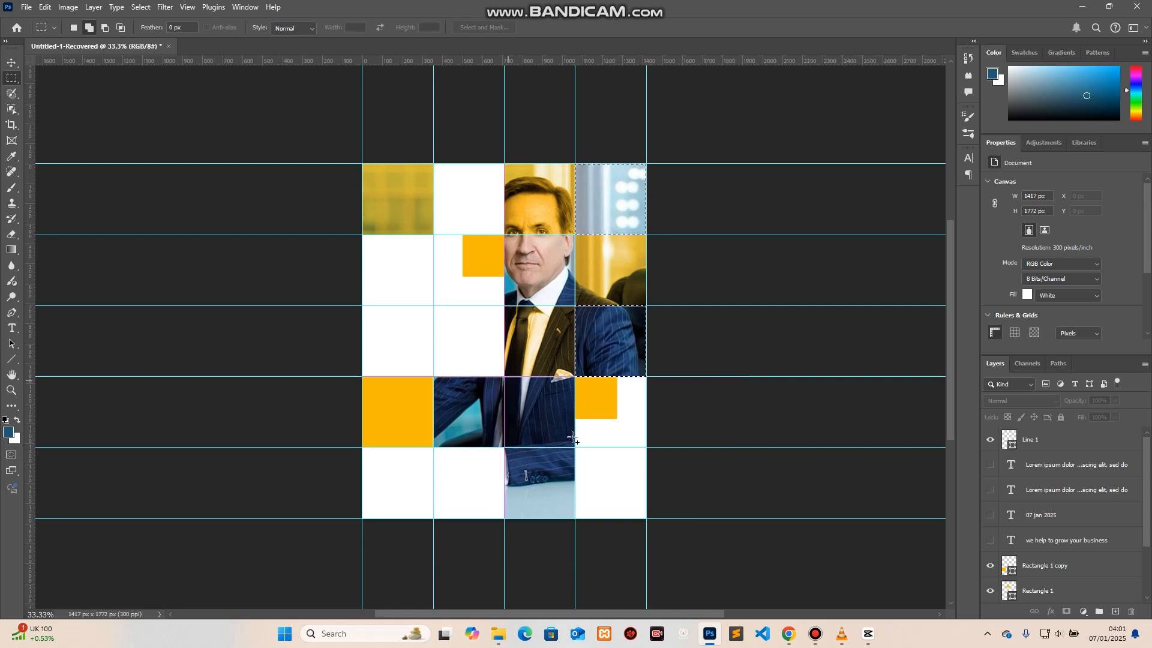
drag(580, 449, 576, 447)
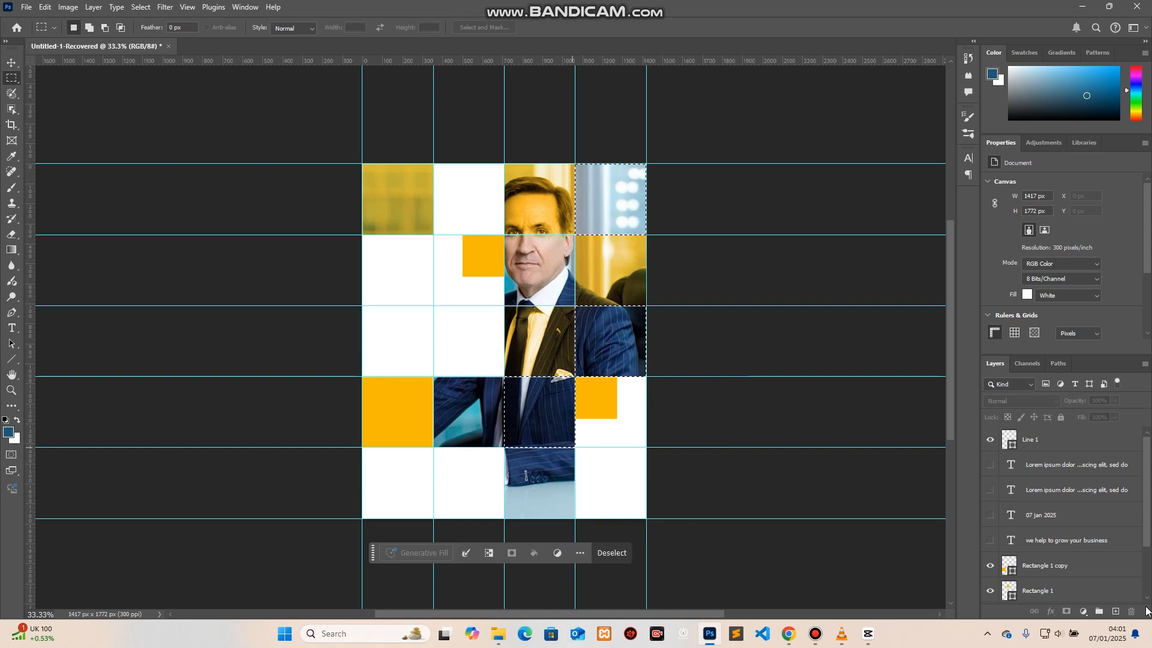
click(1083, 611)
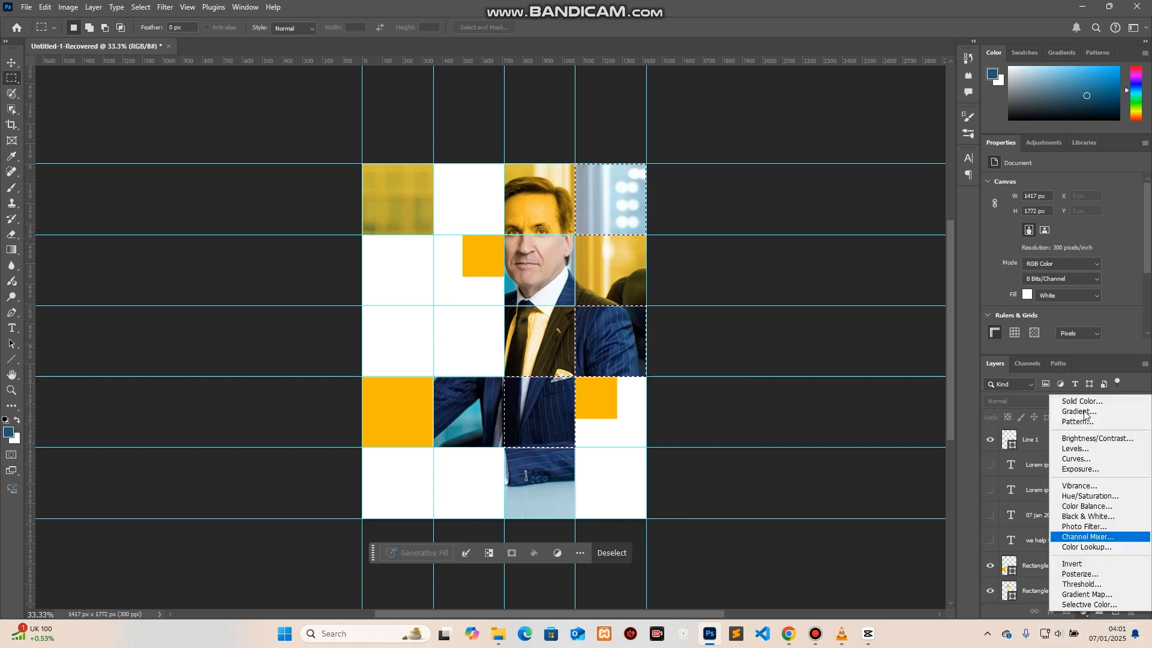
click(1070, 517)
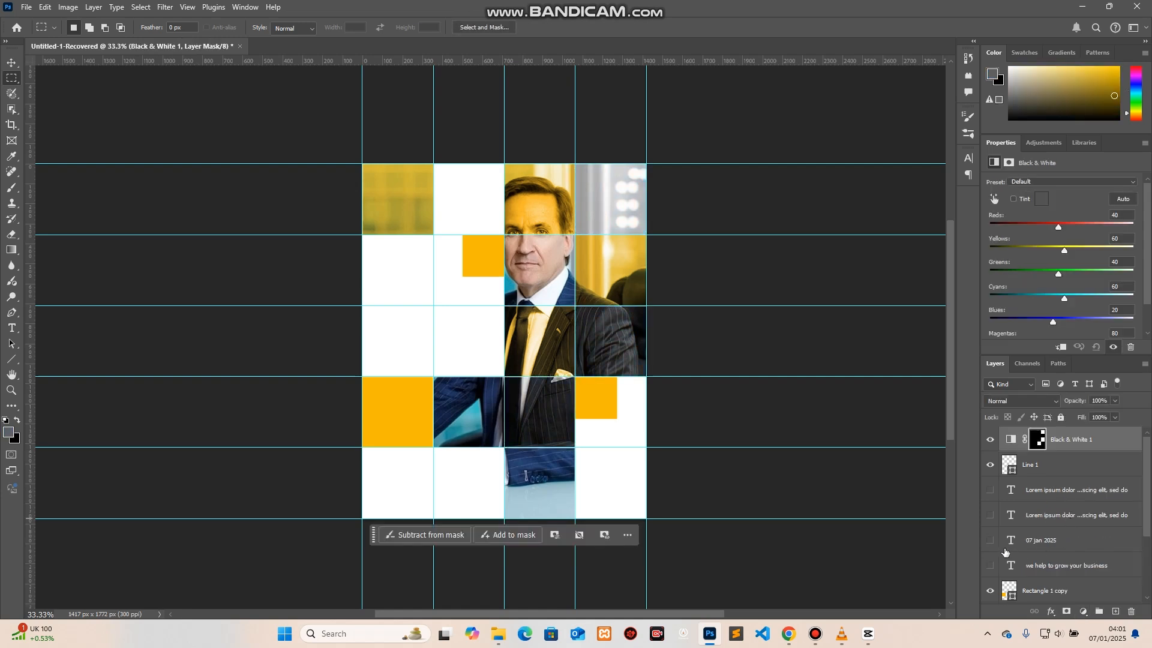
Show the four hidden text layers: the headline, the date and both Lorem ipsum texts.
click(989, 566)
click(990, 541)
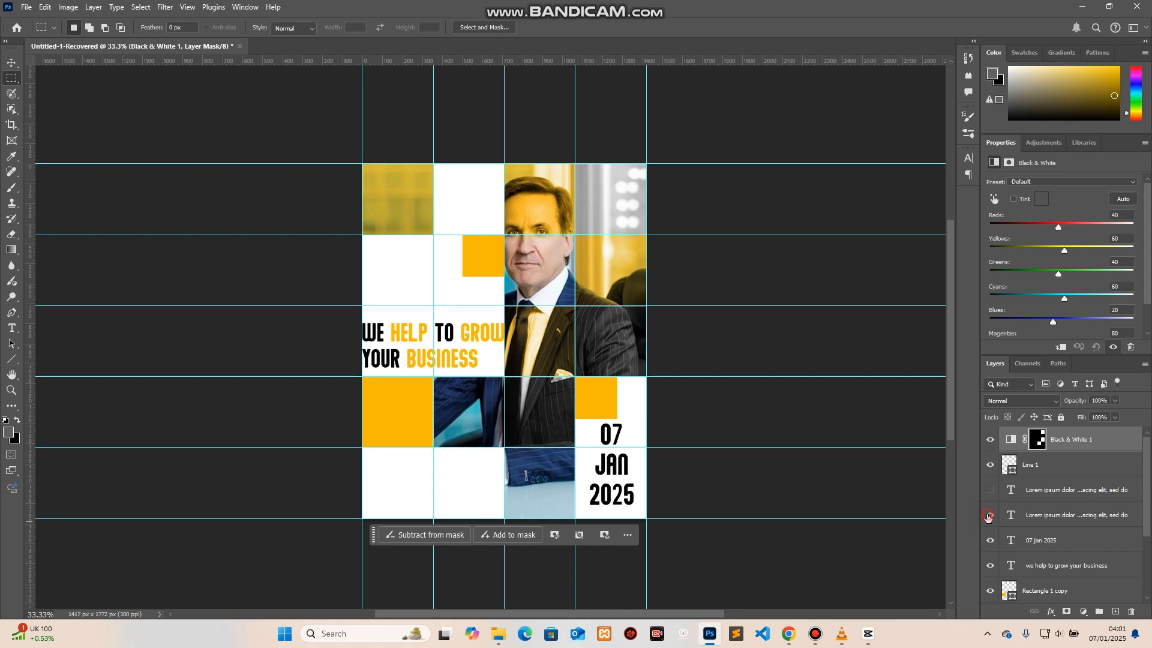
click(990, 516)
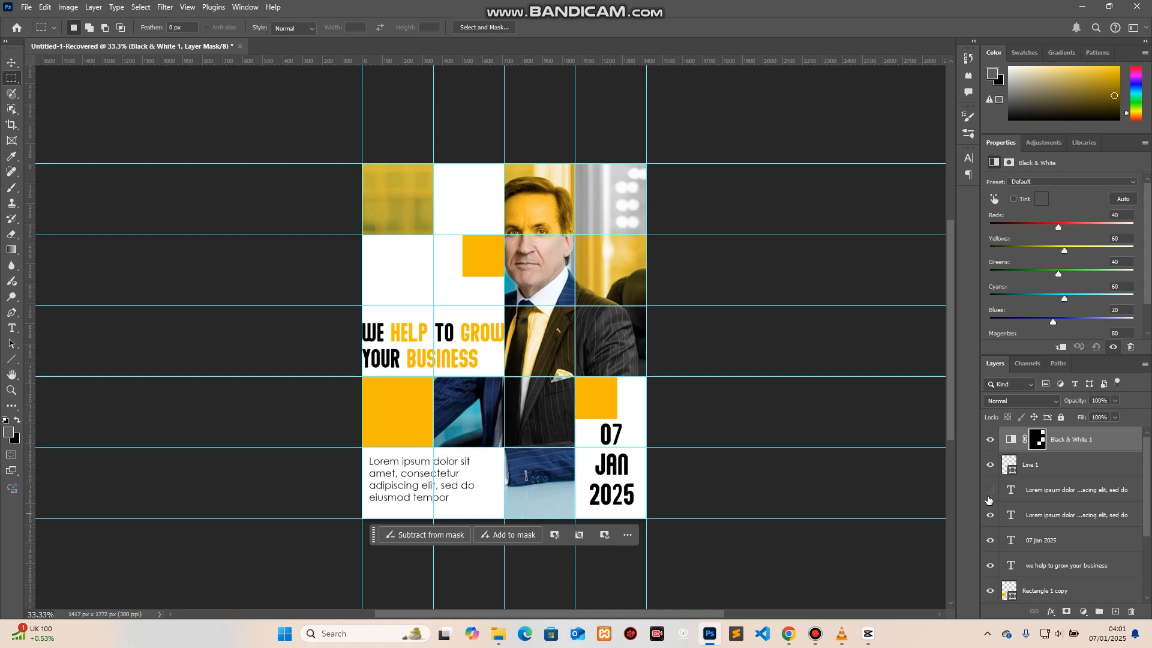
click(990, 491)
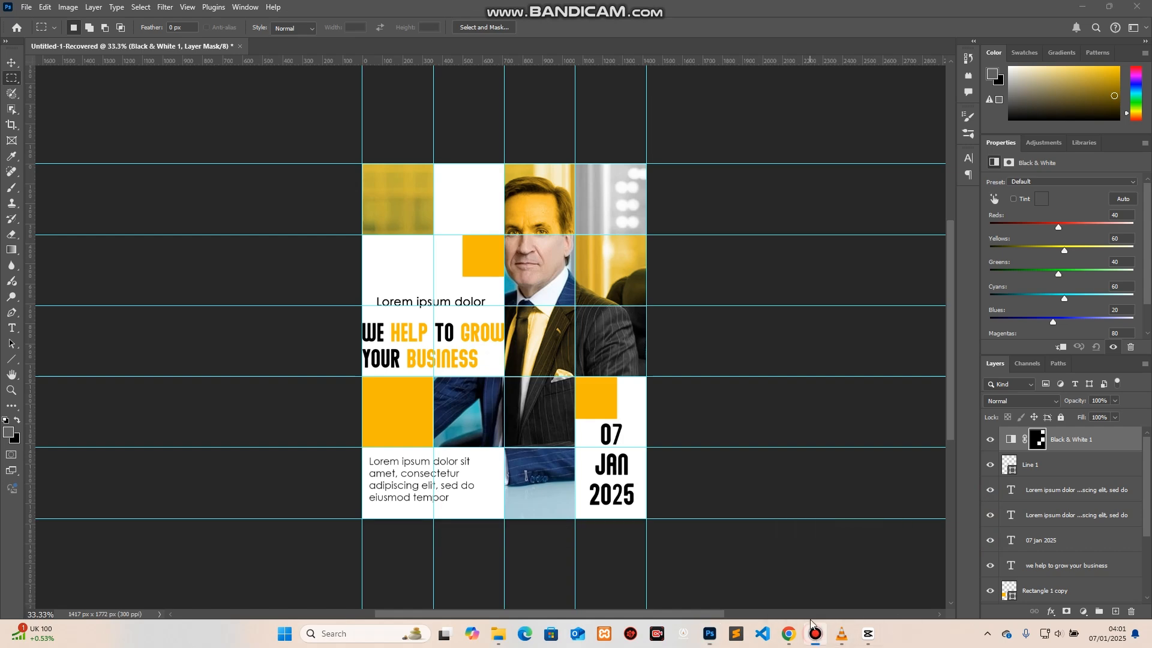
Fit the canvas to the screen and clear all guides.
key(z)
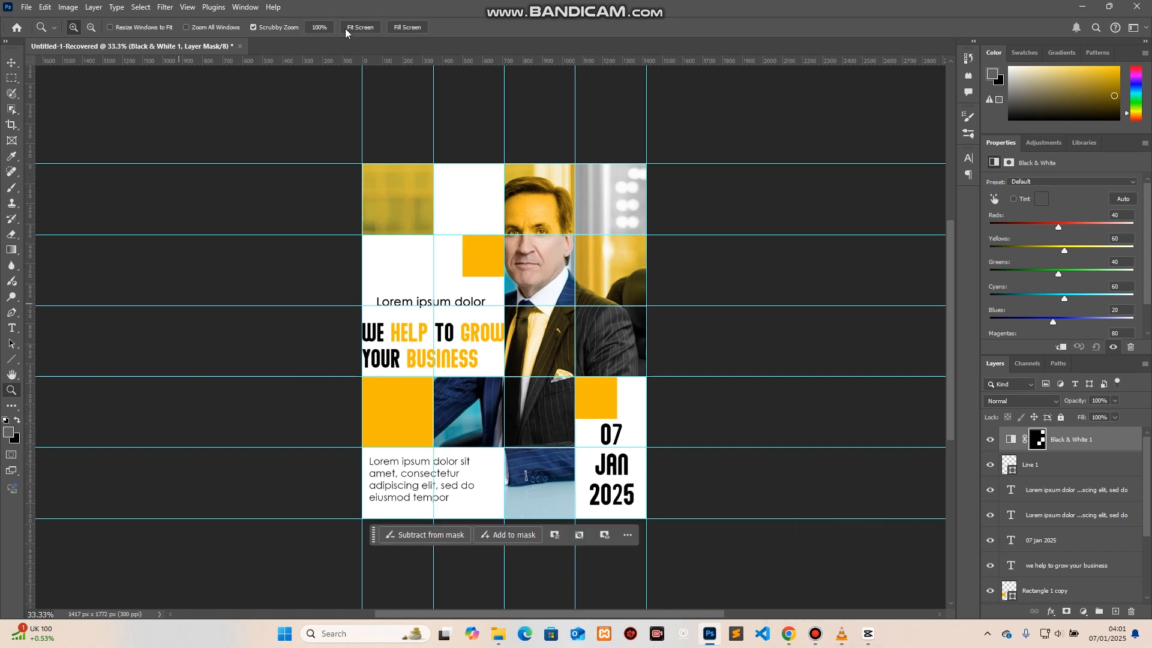
click(350, 29)
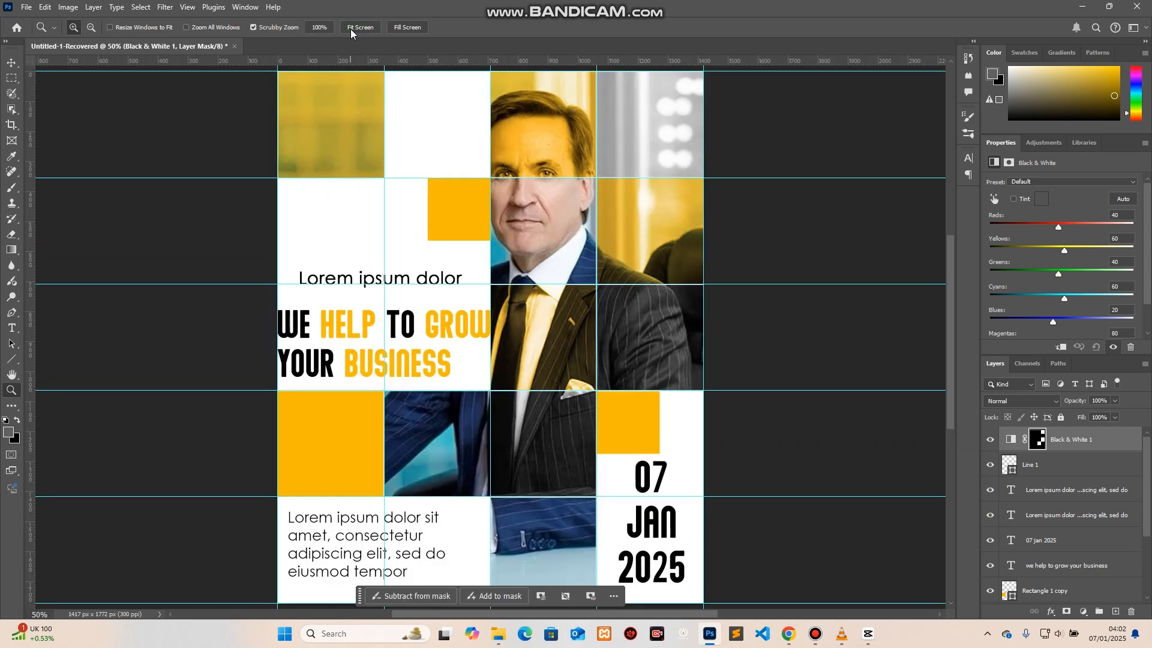
click(194, 12)
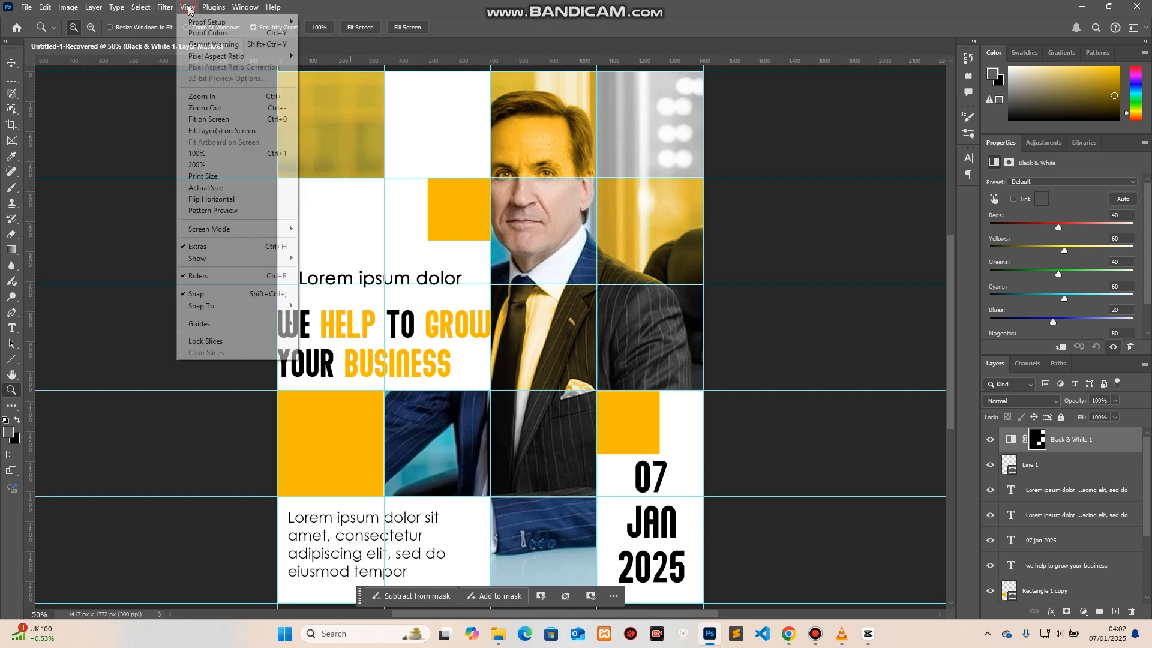
mouse_move(258, 329)
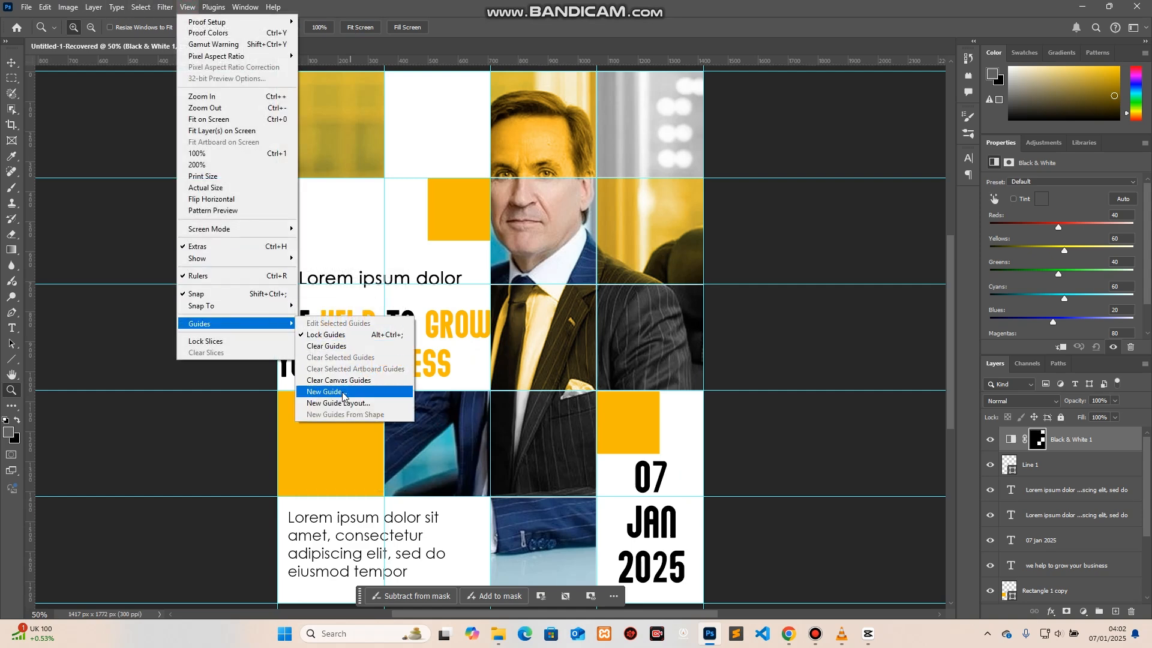
click(358, 345)
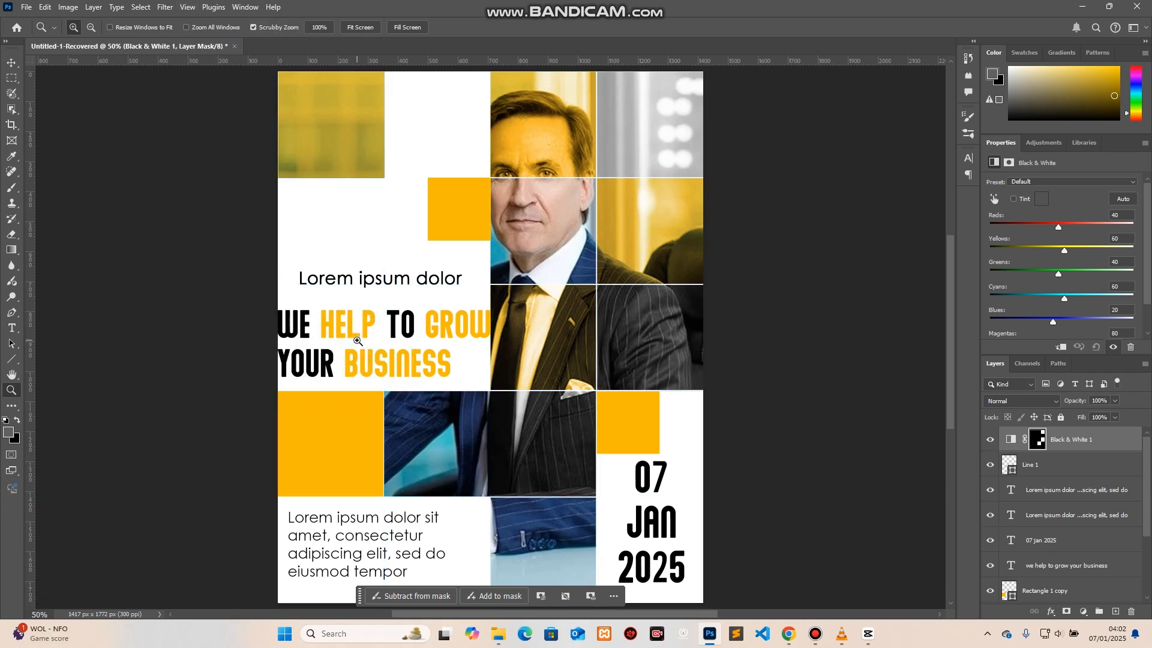
click(815, 634)
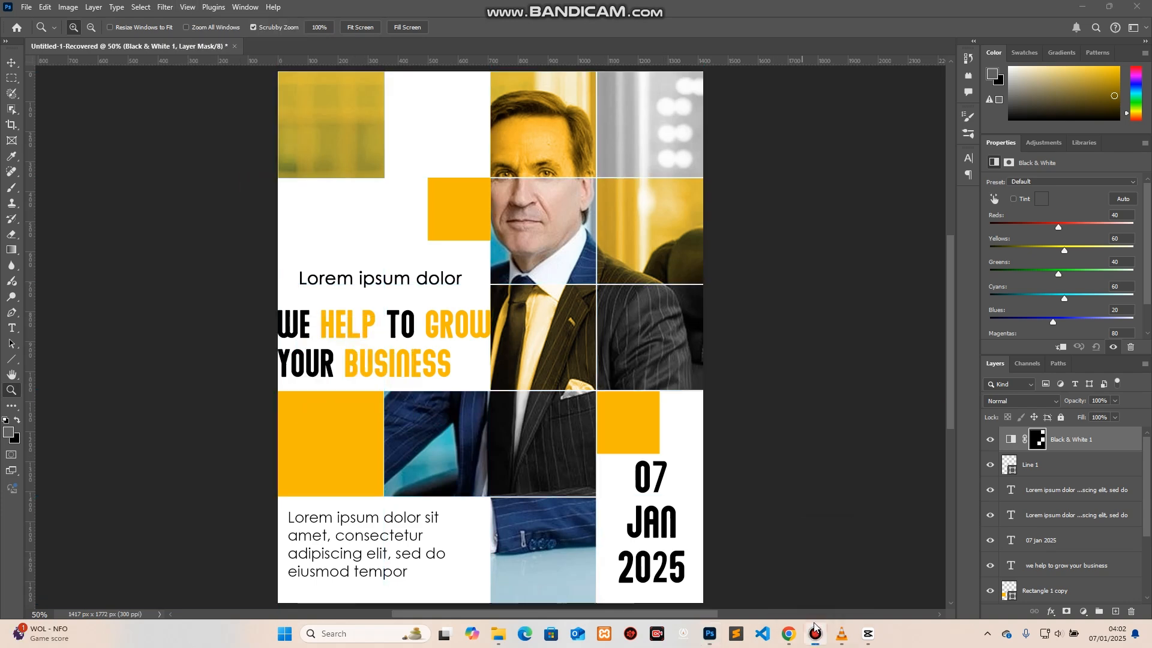